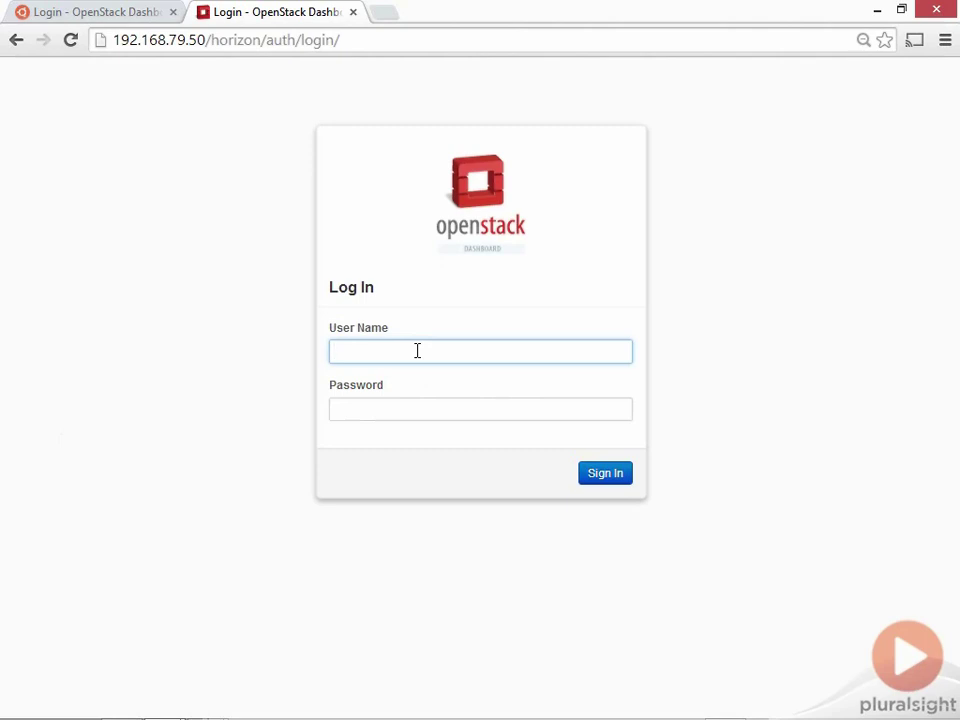
# Sign in to the dashboard as the demo user with the account password
pyautogui.write('demo')
pyautogui.press('Tab')
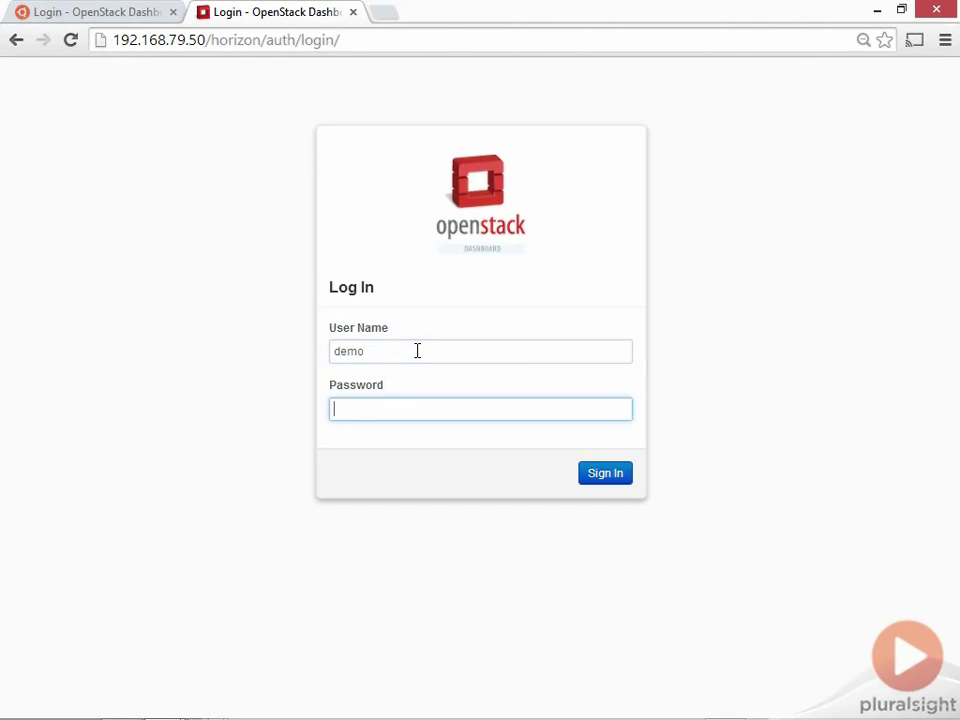
pyautogui.write('ppenstack')
pyautogui.click(608, 472)
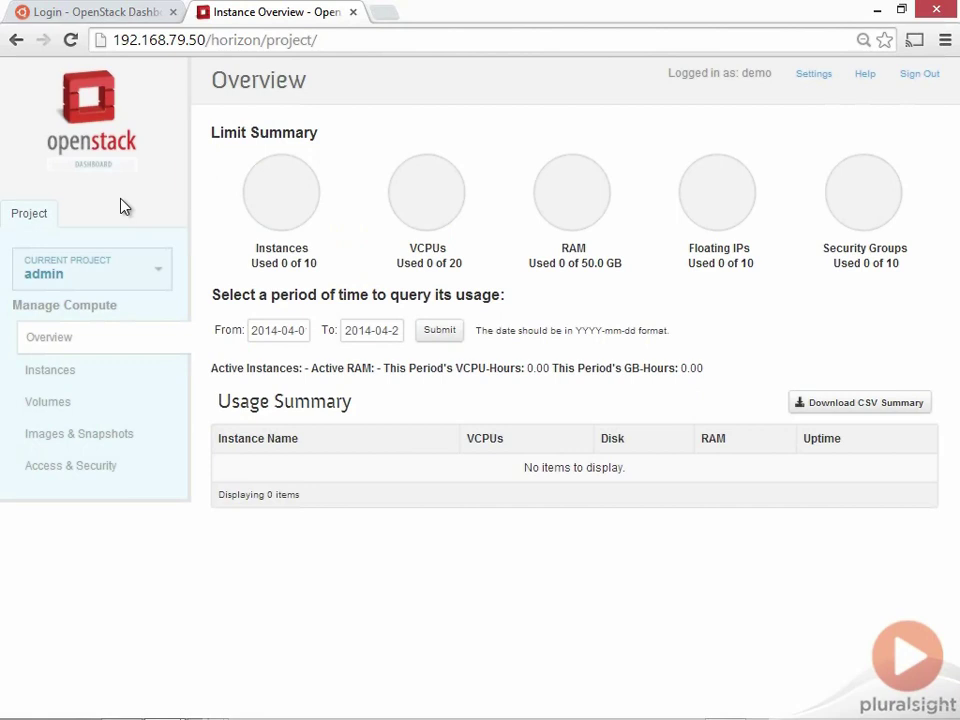
# Switch to the MyCyclingStore.com project and view its Instances list showing MyCyclingWeb
pyautogui.click(122, 274)
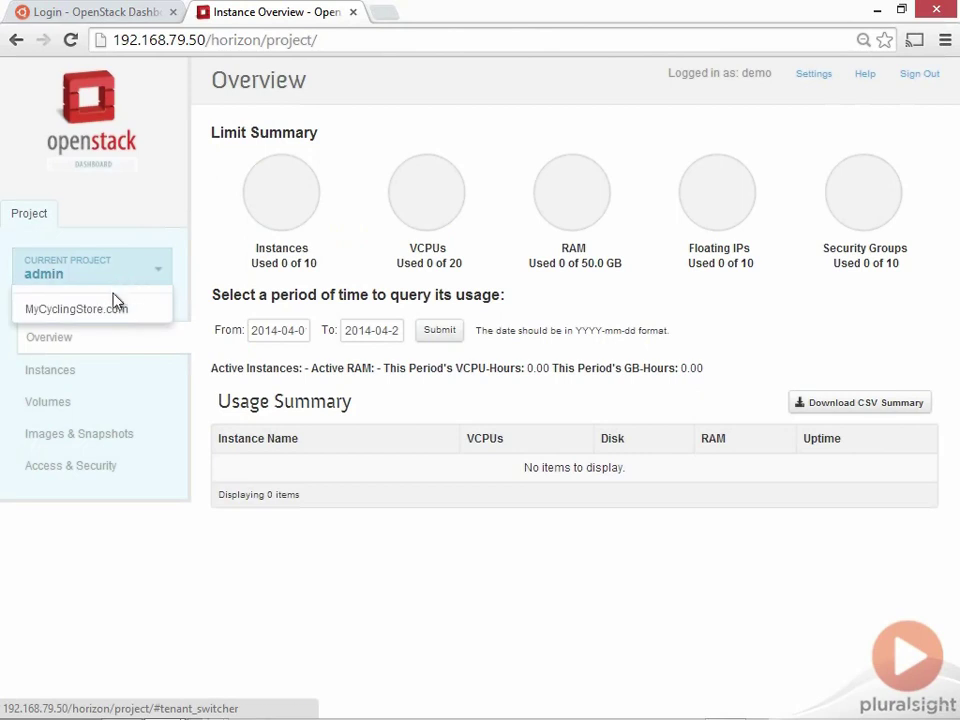
pyautogui.click(108, 311)
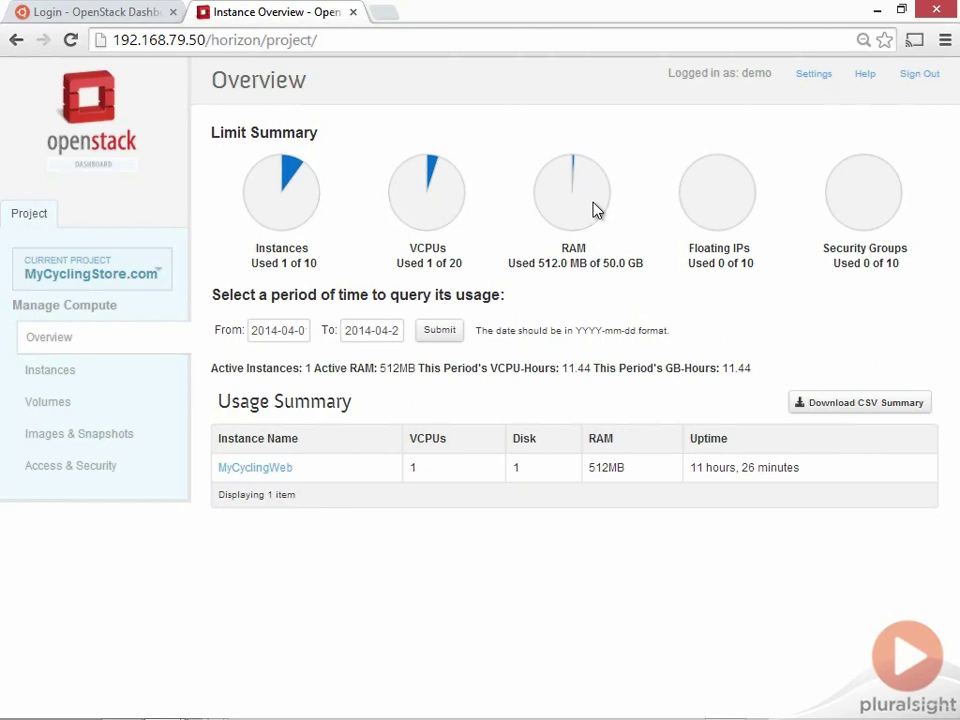
pyautogui.click(64, 375)
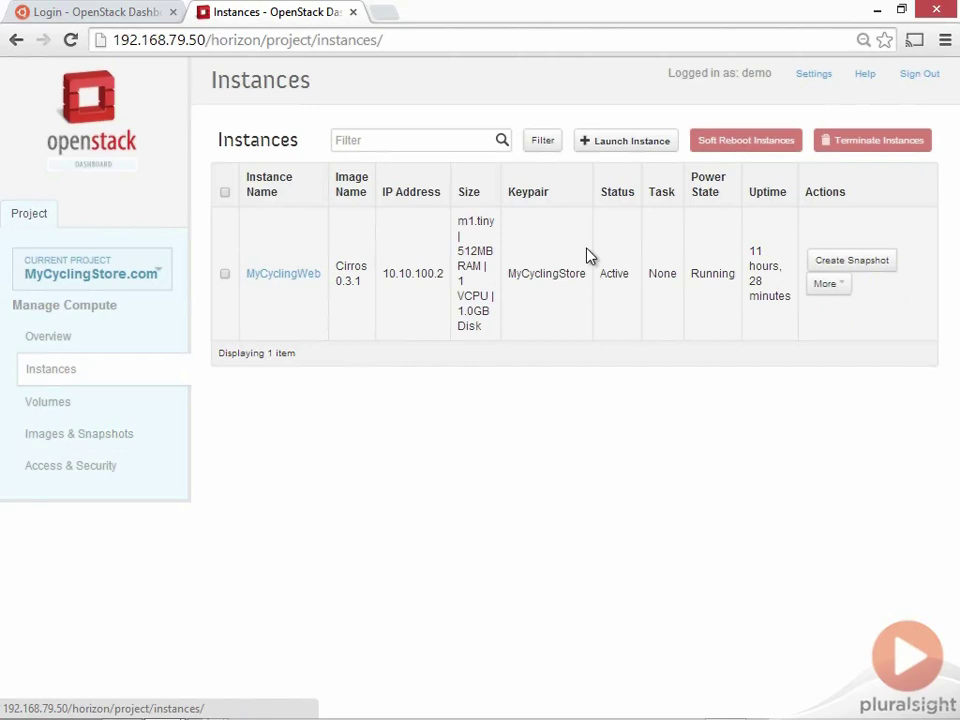
# Open CyclingWebVol's Volume Detail page from Volumes and highlight its ID and name
pyautogui.click(42, 405)
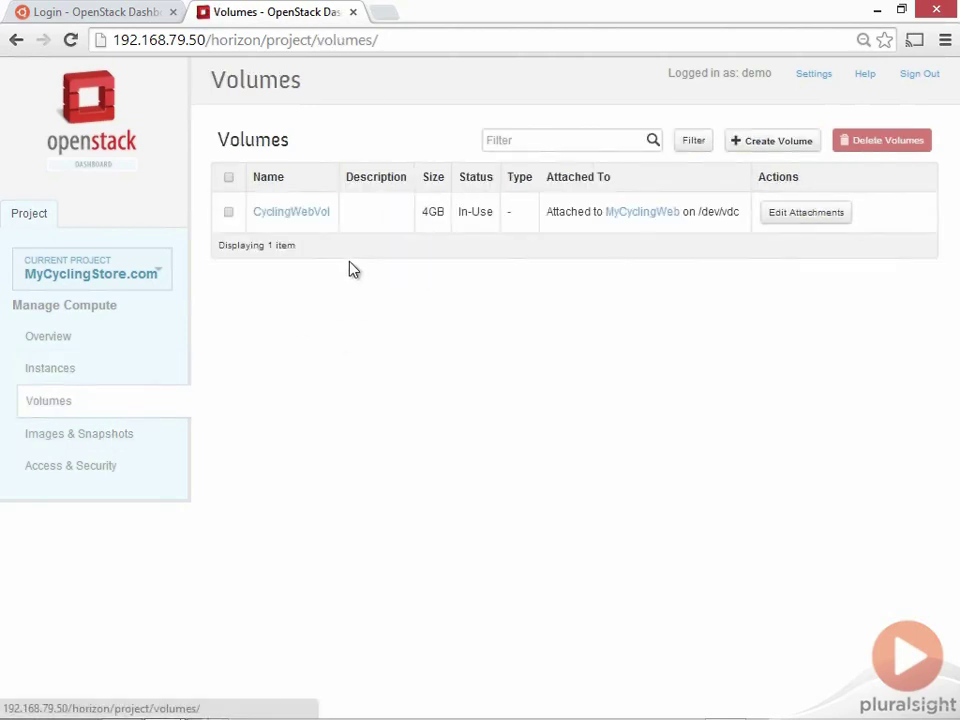
pyautogui.click(318, 214)
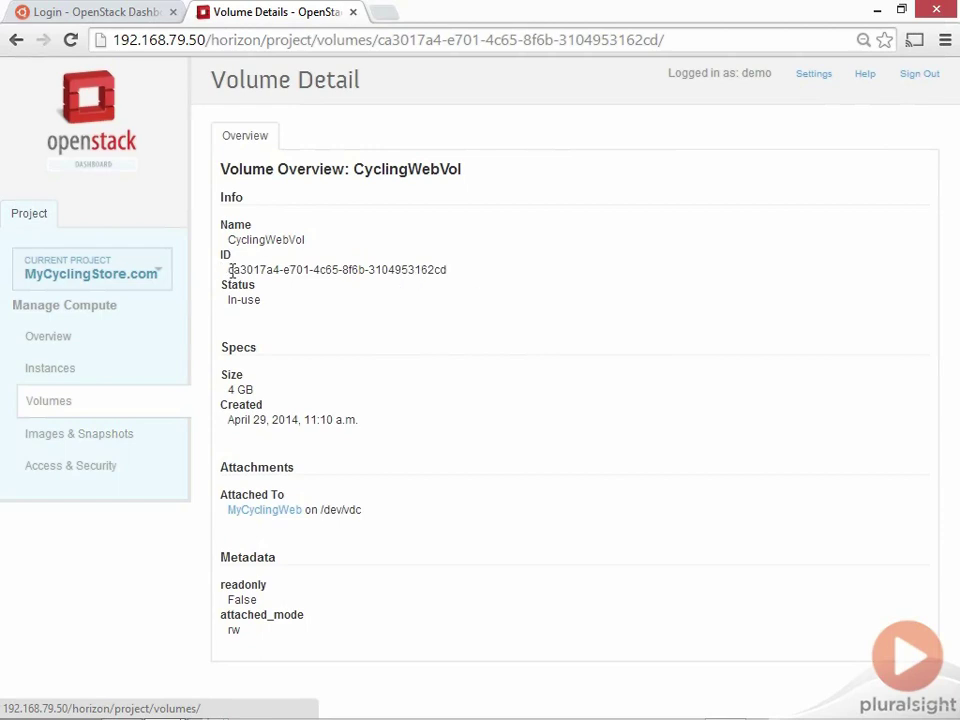
pyautogui.moveTo(229, 270); pyautogui.dragTo(492, 273)
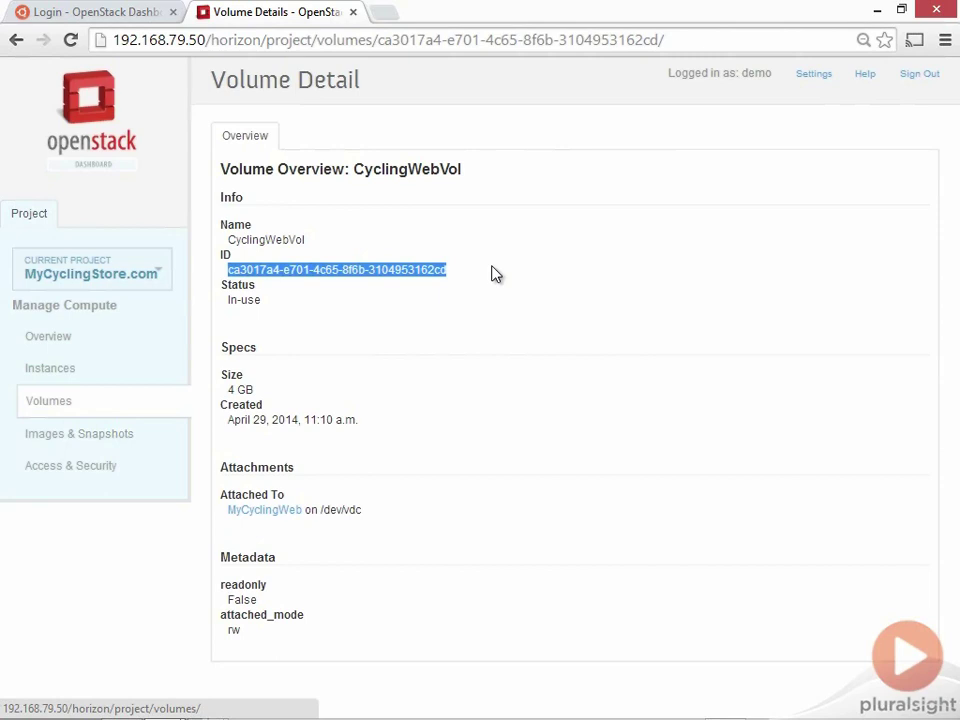
pyautogui.click(404, 263)
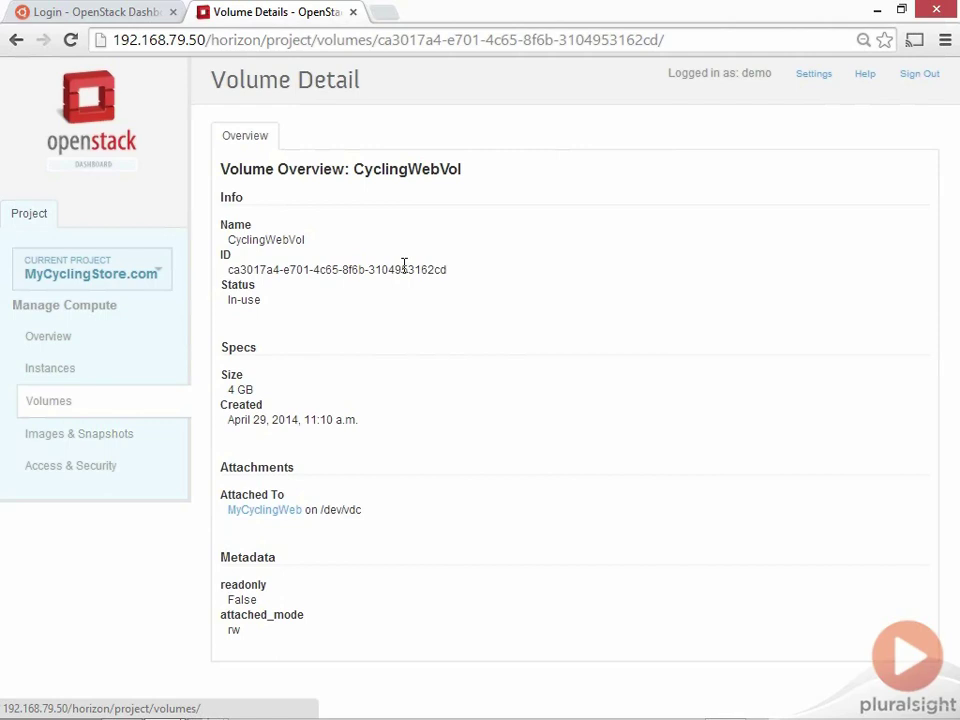
pyautogui.doubleClick(243, 239)
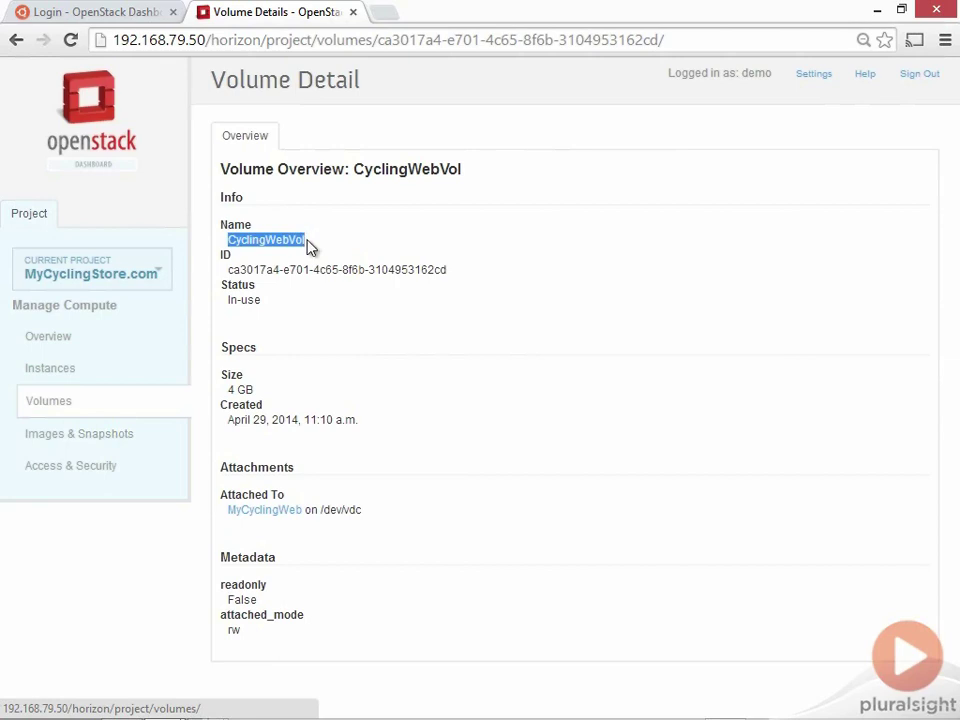
pyautogui.click(266, 244)
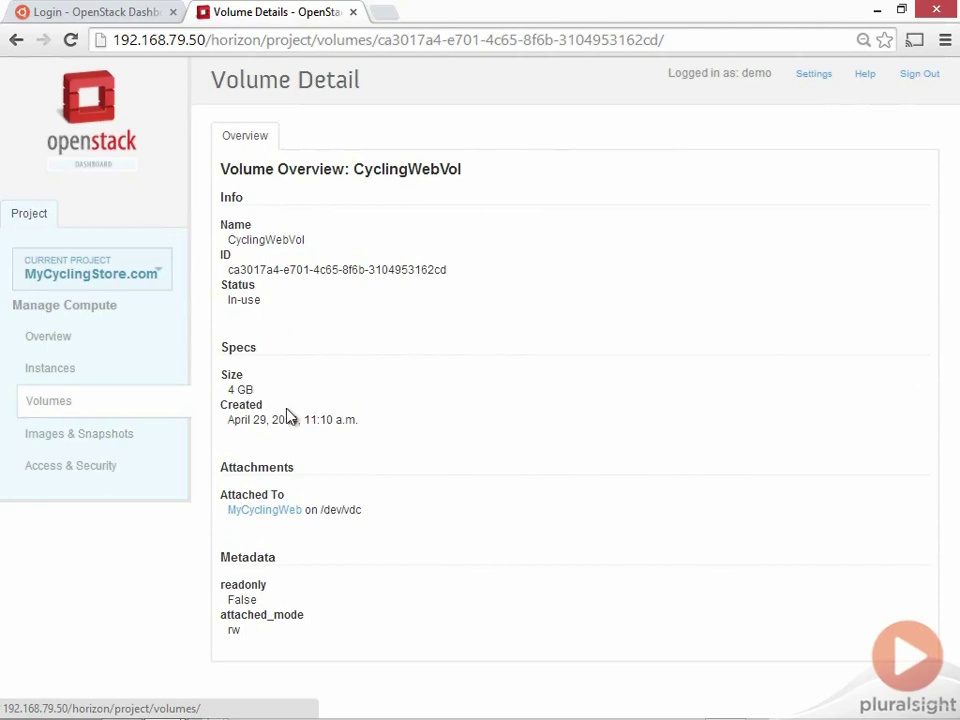
# Open MyCyclingWeb's details and review its m1.tiny specs and IP address 10.10.100.2
pyautogui.click(287, 511)
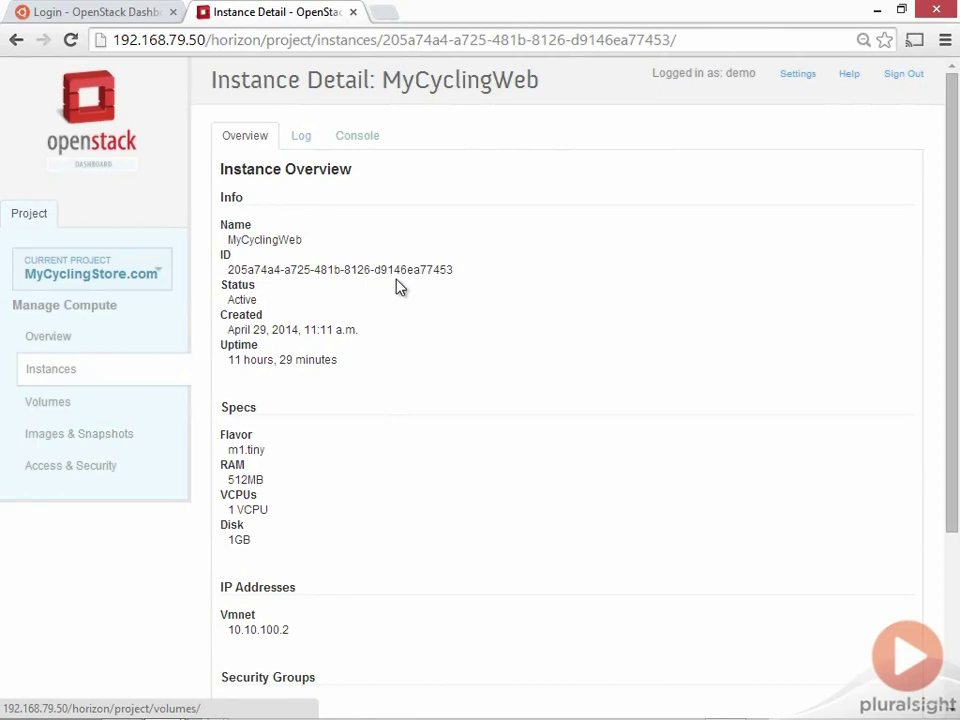
pyautogui.moveTo(221, 437); pyautogui.dragTo(290, 543)
pyautogui.click(223, 452)
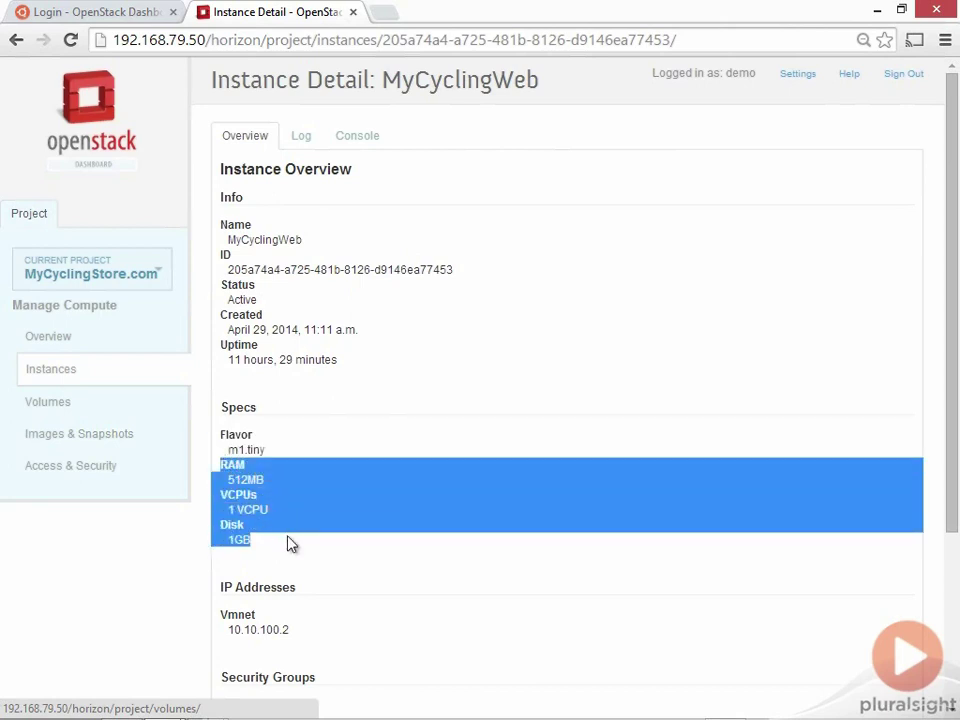
pyautogui.click(320, 549)
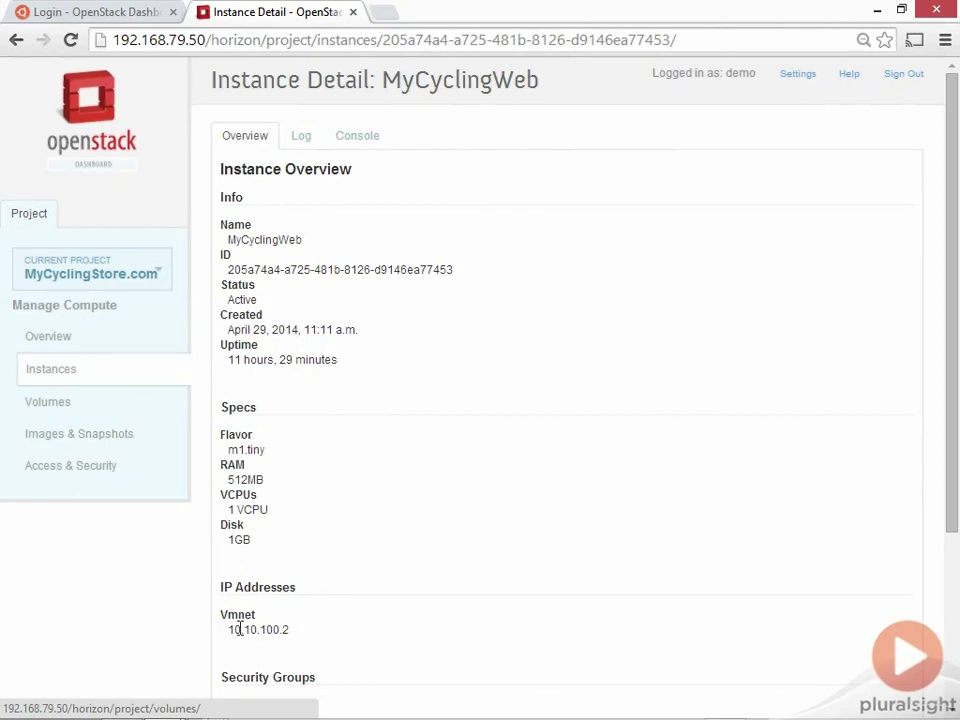
pyautogui.moveTo(230, 630); pyautogui.dragTo(304, 634)
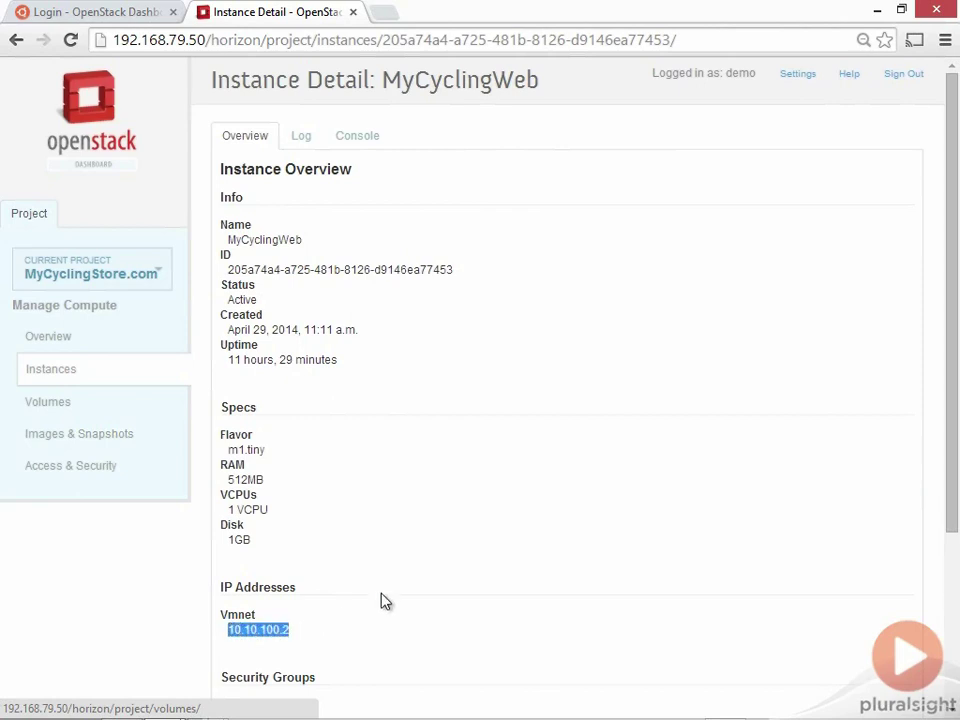
pyautogui.scroll(-3, 459, 472)
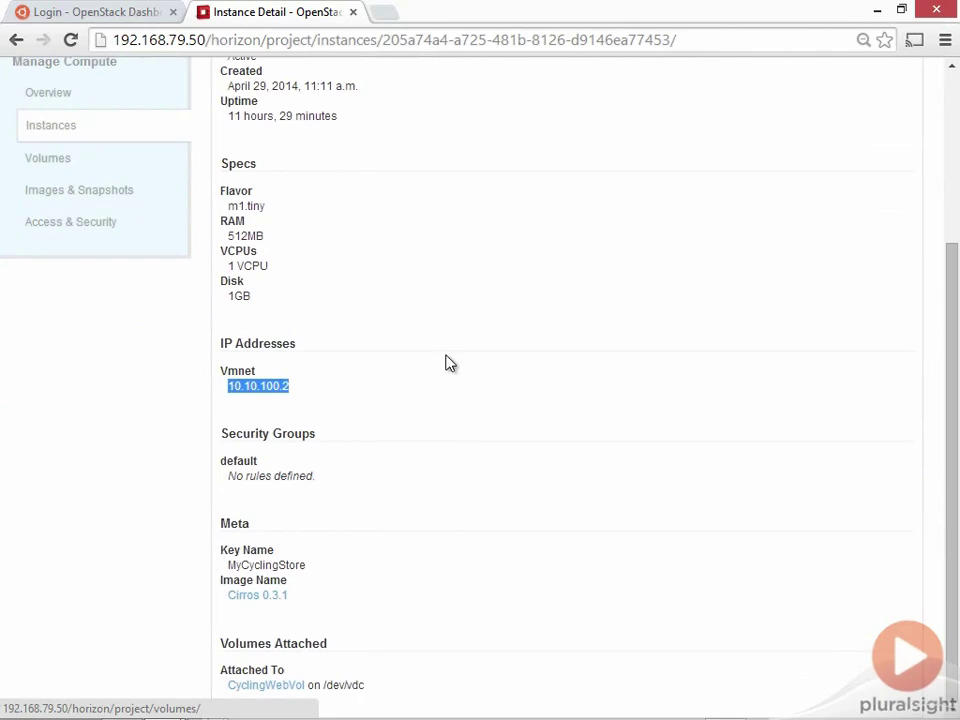
pyautogui.click(416, 251)
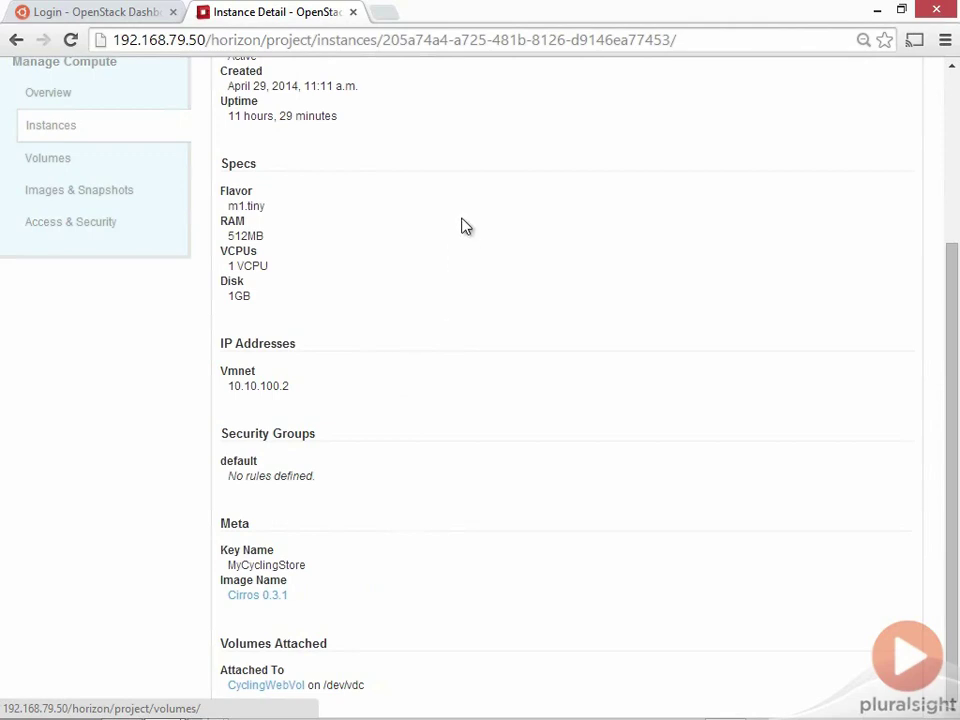
pyautogui.scroll(3, 465, 226)
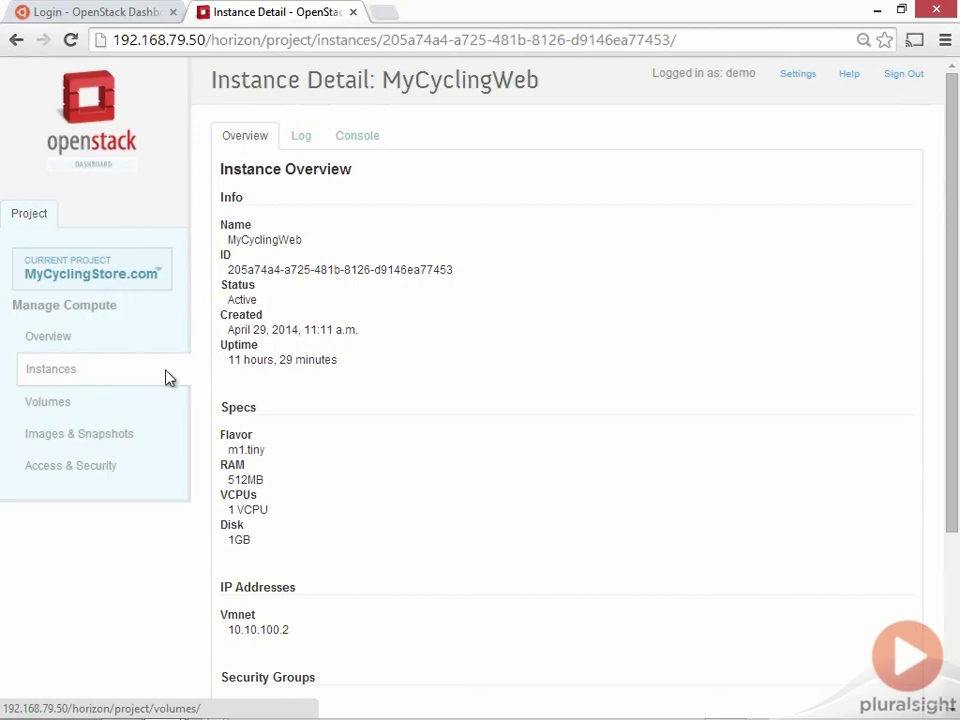
# View MyCyclingWeb's console log and live console, then return to the Volumes list
pyautogui.click(303, 142)
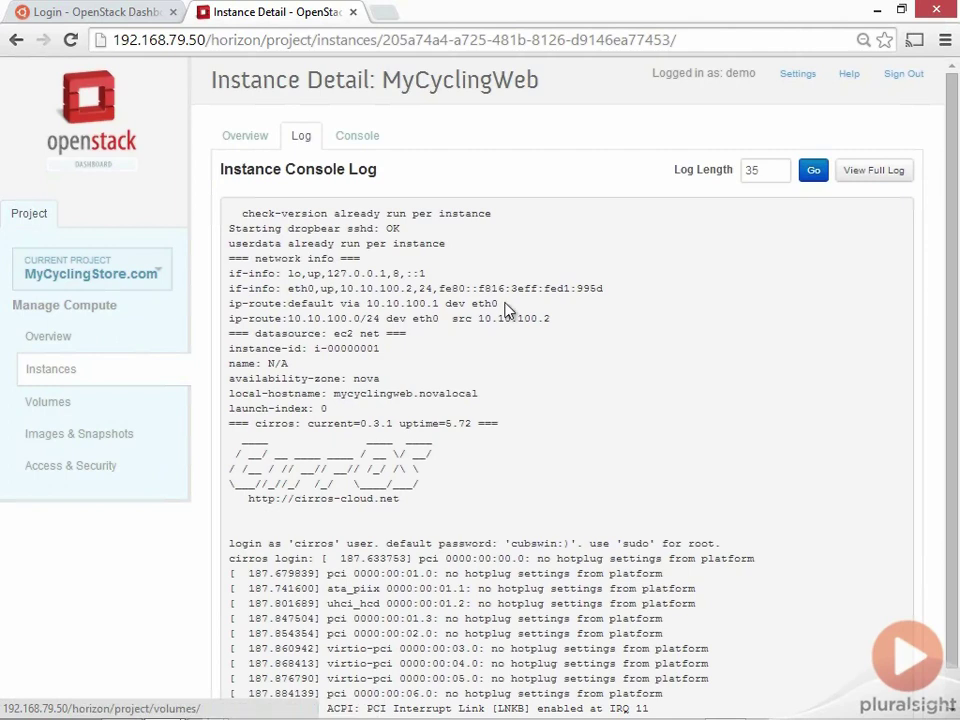
pyautogui.scroll(-1, 508, 313)
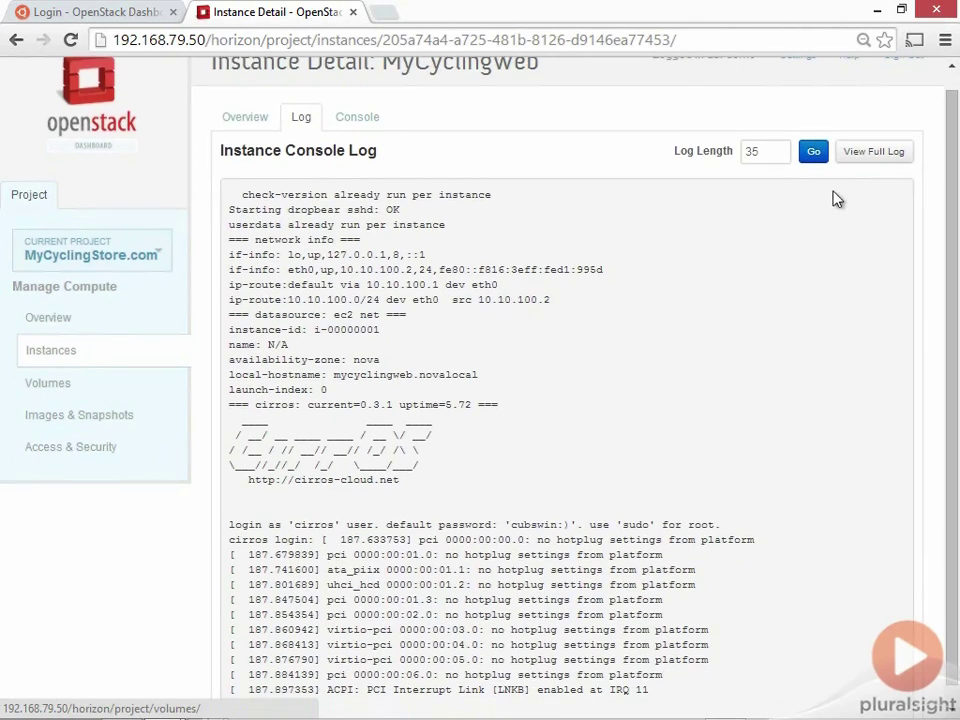
pyautogui.moveTo(949, 138)
pyautogui.mouseDown()
pyautogui.moveTo(957, 242)
pyautogui.moveTo(954, 148)
pyautogui.mouseUp()
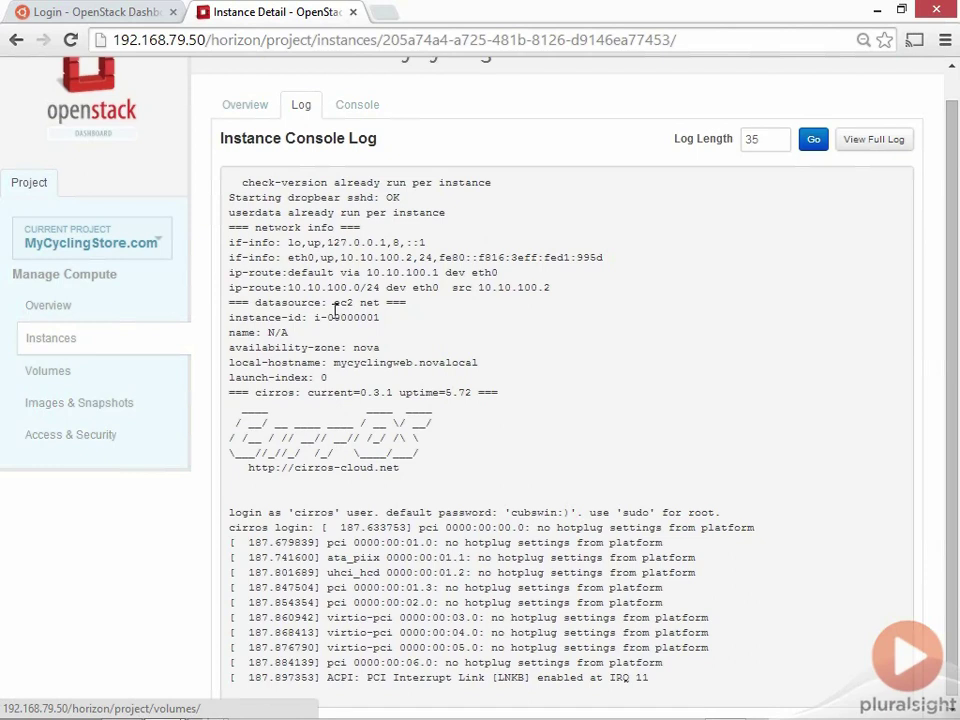
pyautogui.click(364, 106)
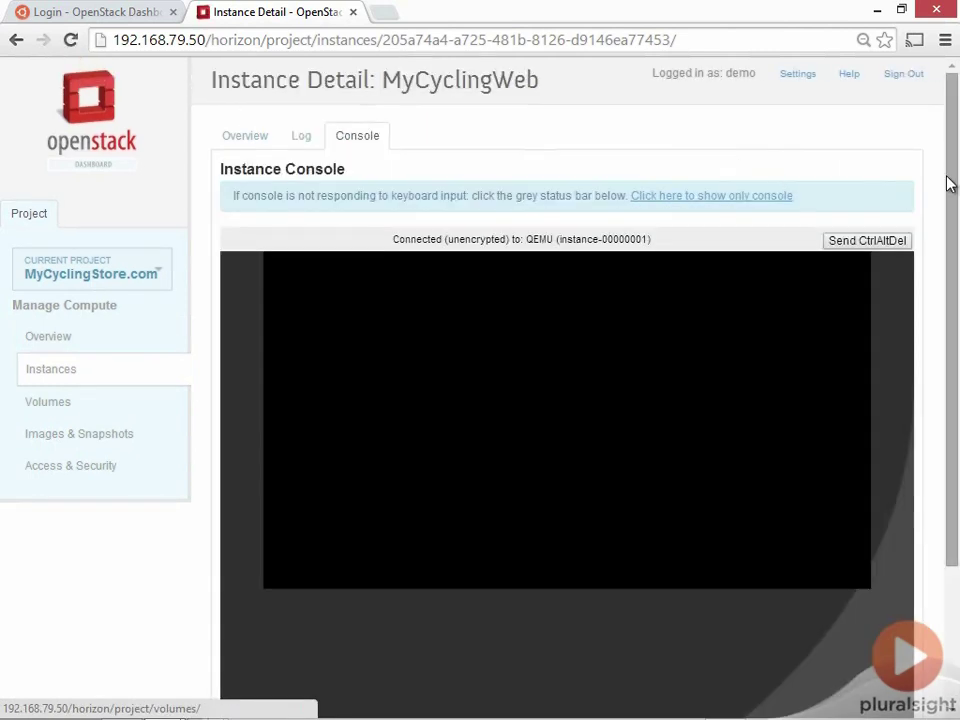
pyautogui.moveTo(950, 185)
pyautogui.mouseDown()
pyautogui.moveTo(949, 298)
pyautogui.moveTo(949, 186)
pyautogui.mouseUp()
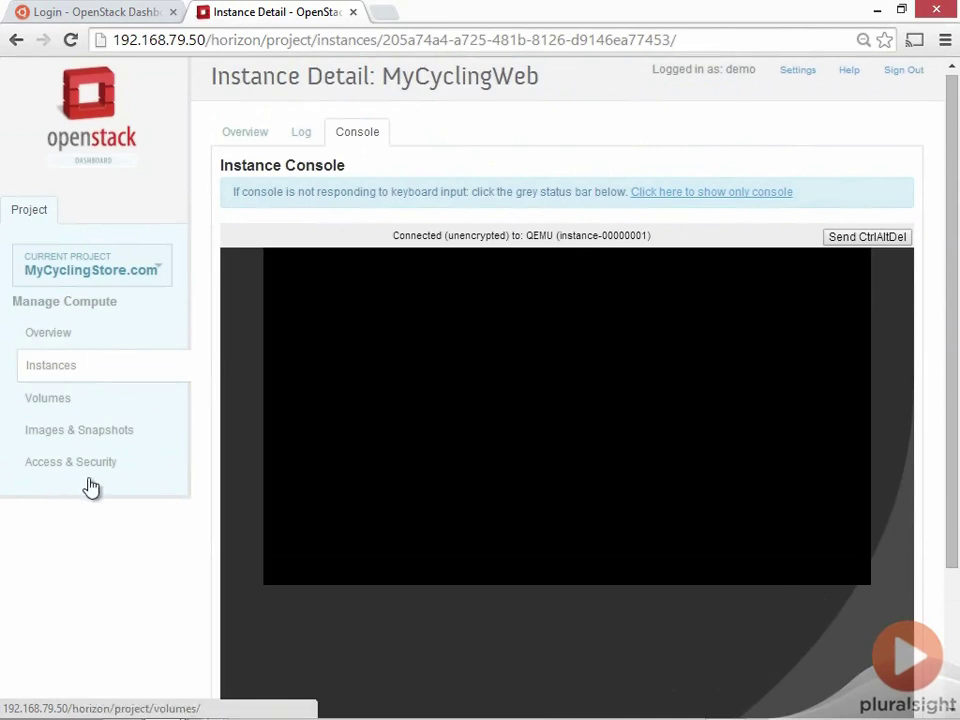
pyautogui.click(42, 404)
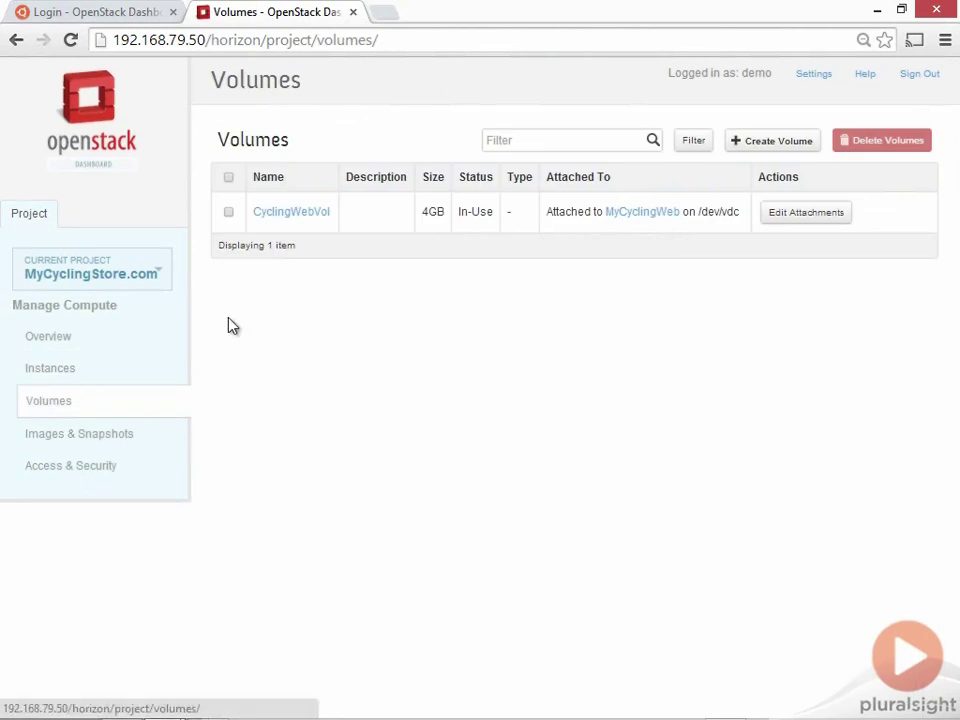
# Create volume 'Pluralsight', size 7 GB, with source 'No source, empty volume.'
pyautogui.click(771, 146)
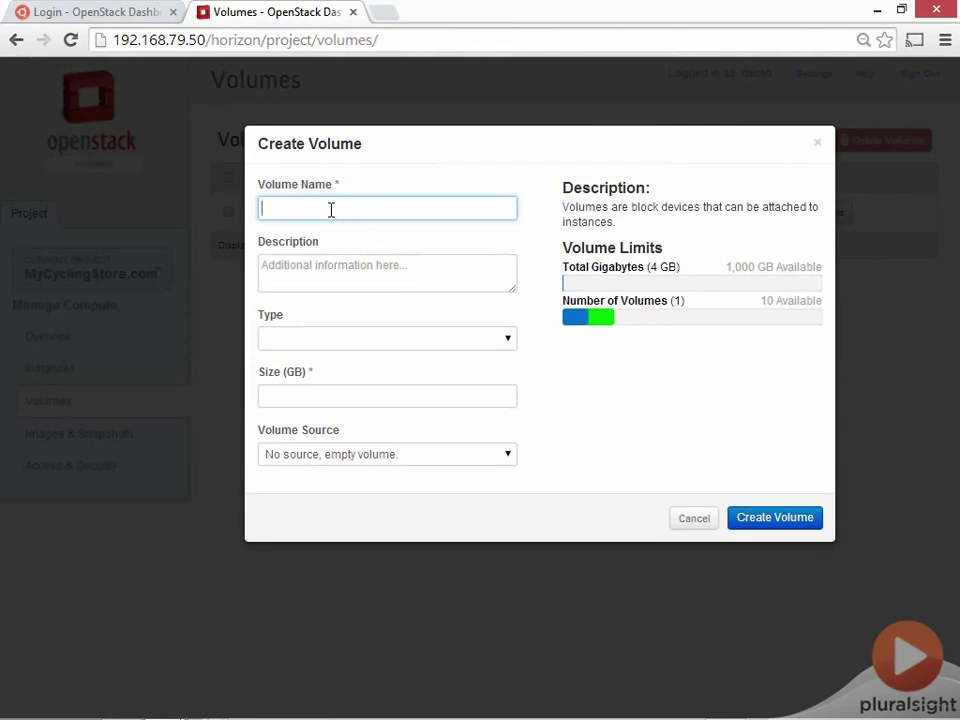
pyautogui.write('Pluralsight')
pyautogui.click(305, 399)
pyautogui.write('7')
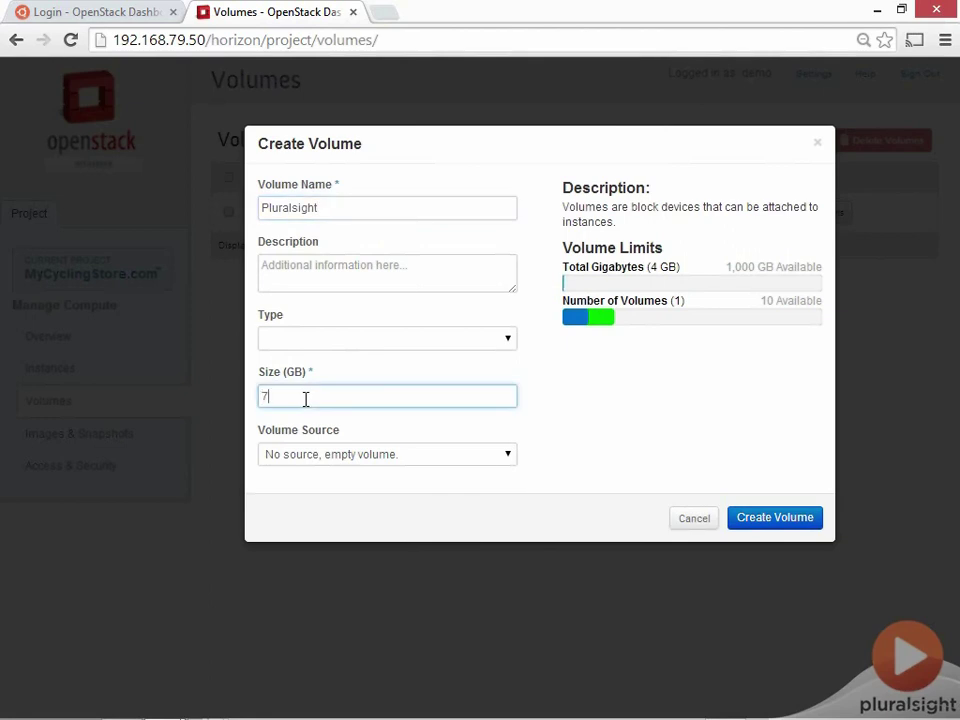
pyautogui.click(498, 456)
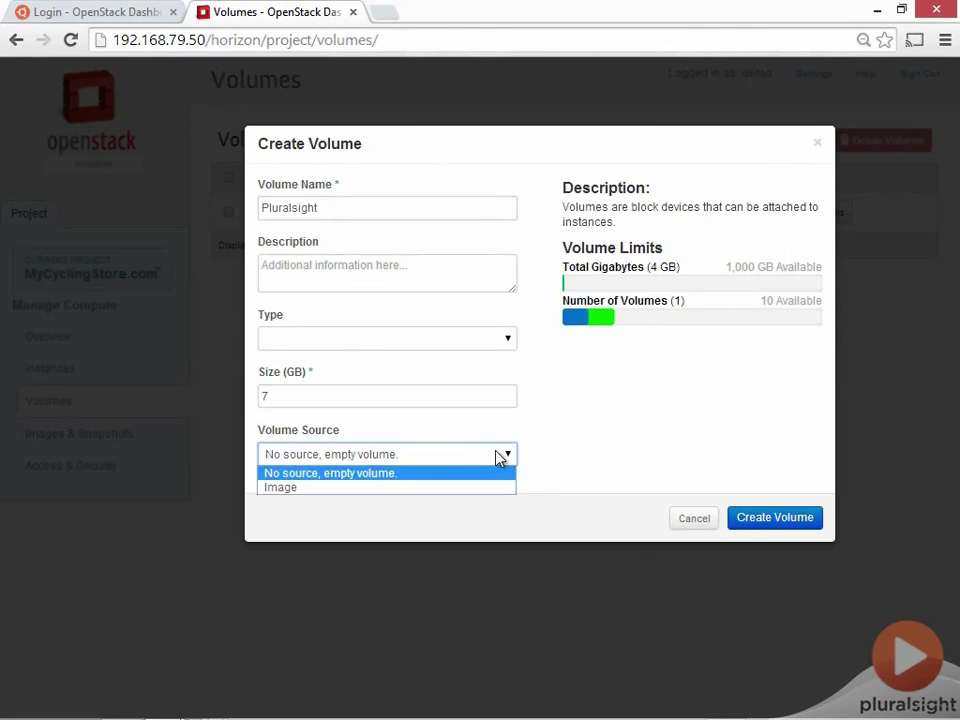
pyautogui.click(478, 489)
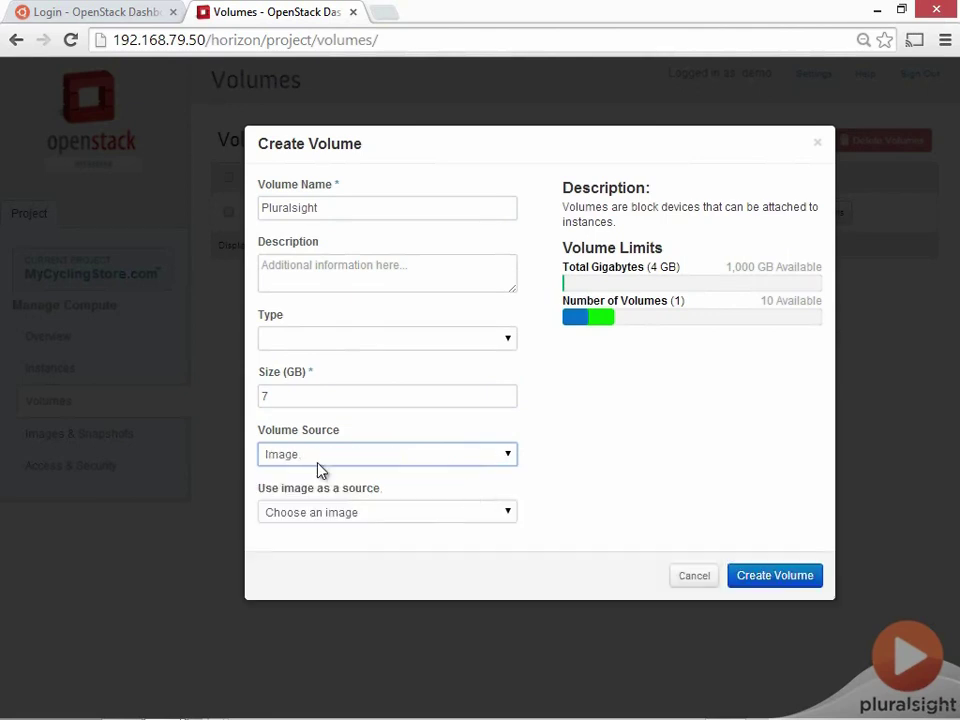
pyautogui.click(361, 513)
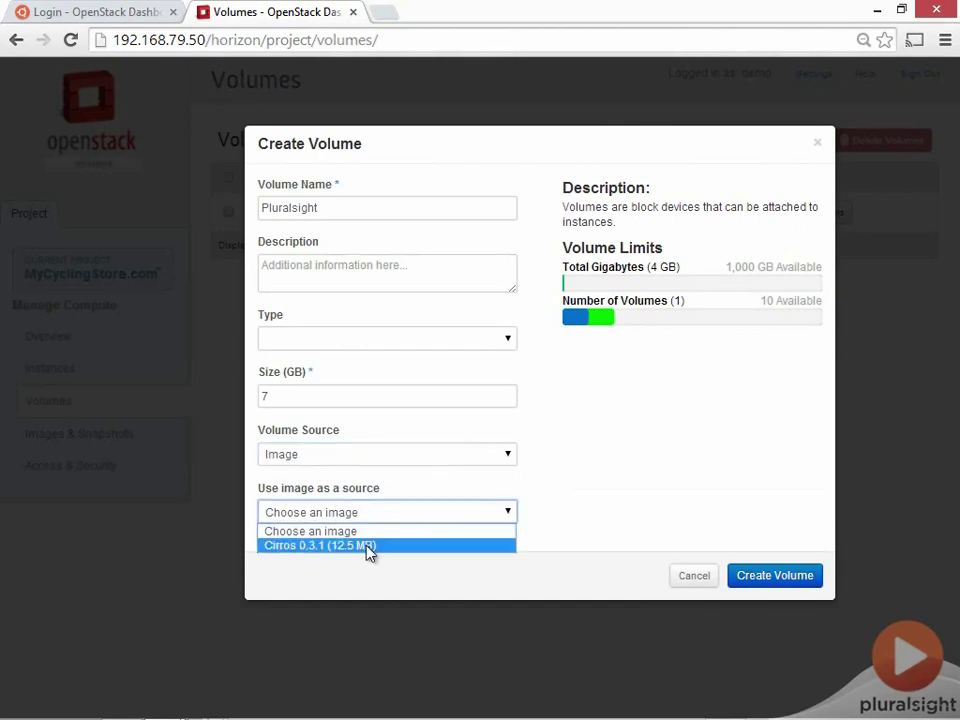
pyautogui.click(354, 514)
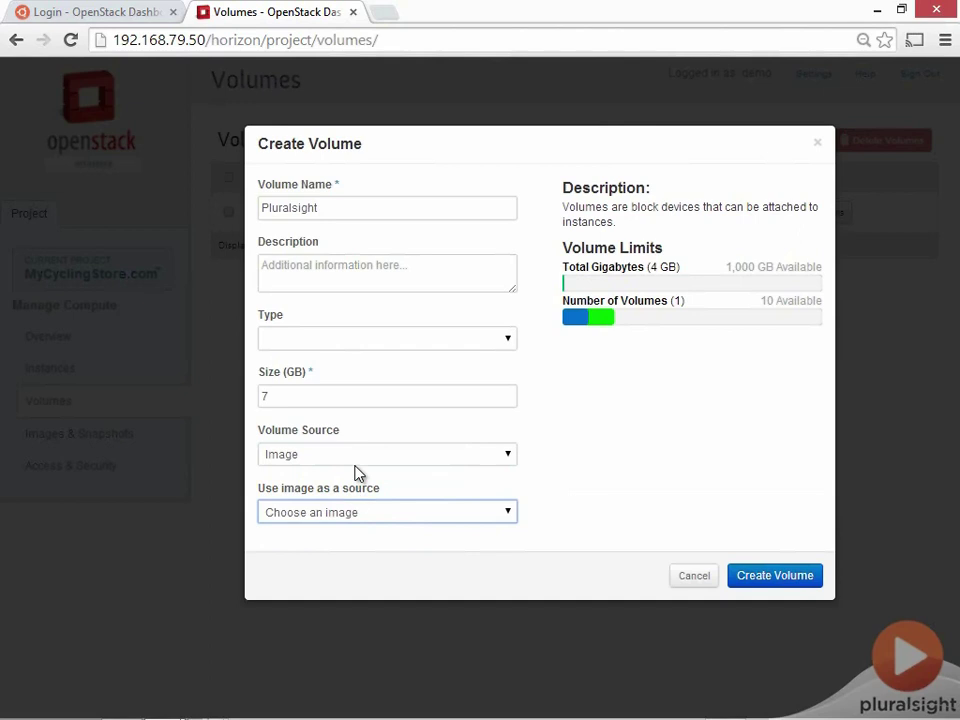
pyautogui.click(325, 452)
pyautogui.click(325, 474)
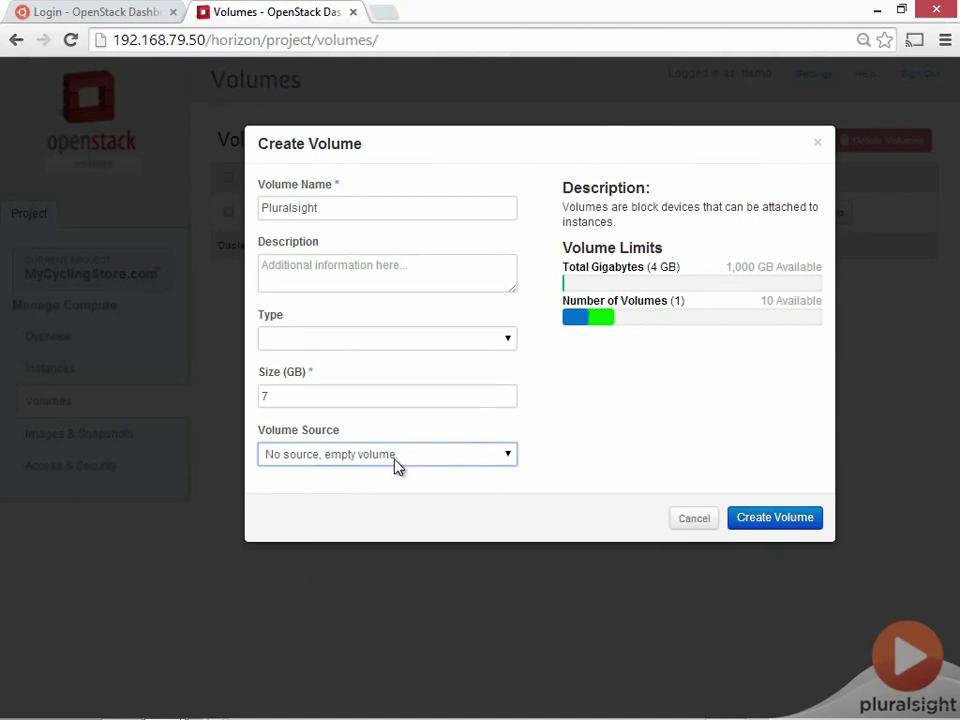
pyautogui.click(778, 520)
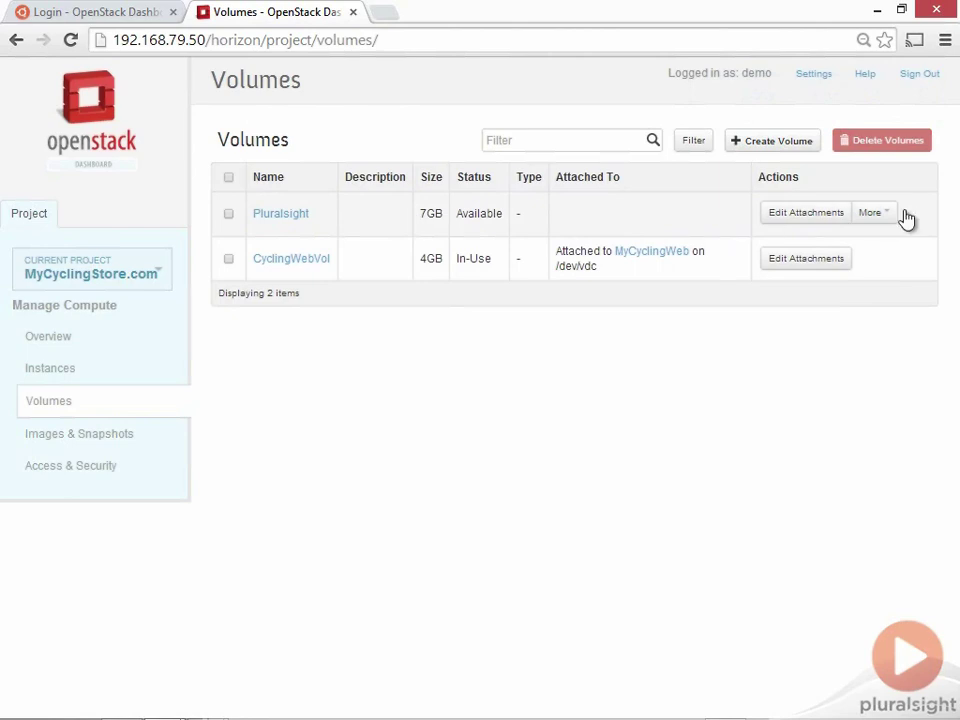
pyautogui.click(884, 213)
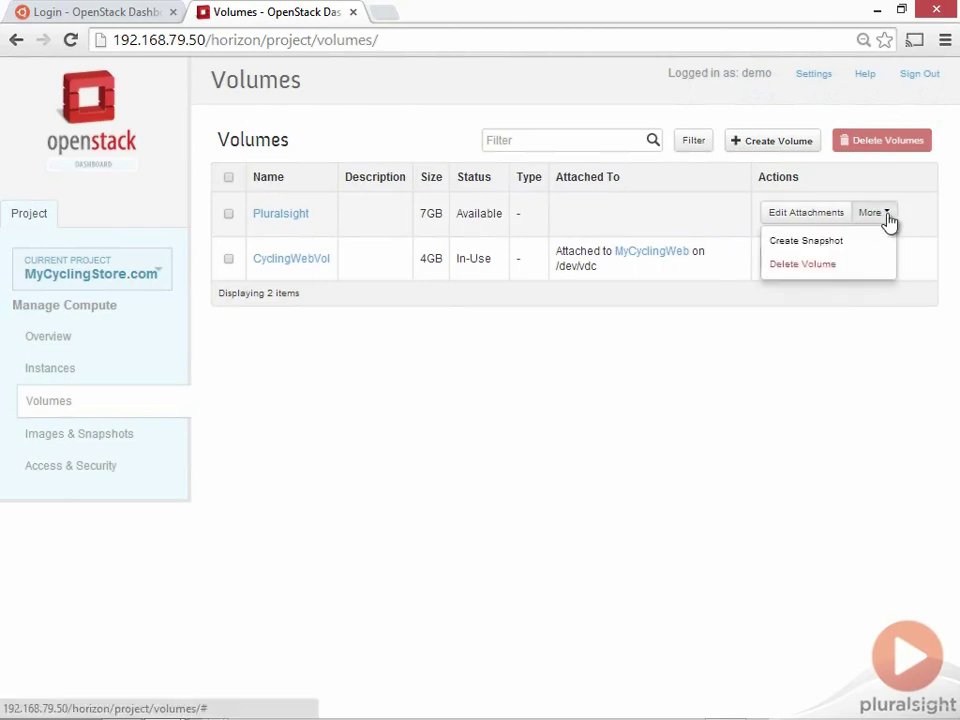
pyautogui.click(812, 390)
# Attach the Pluralsight volume to MyCyclingWeb with device name /dev/vdd
pyautogui.click(808, 216)
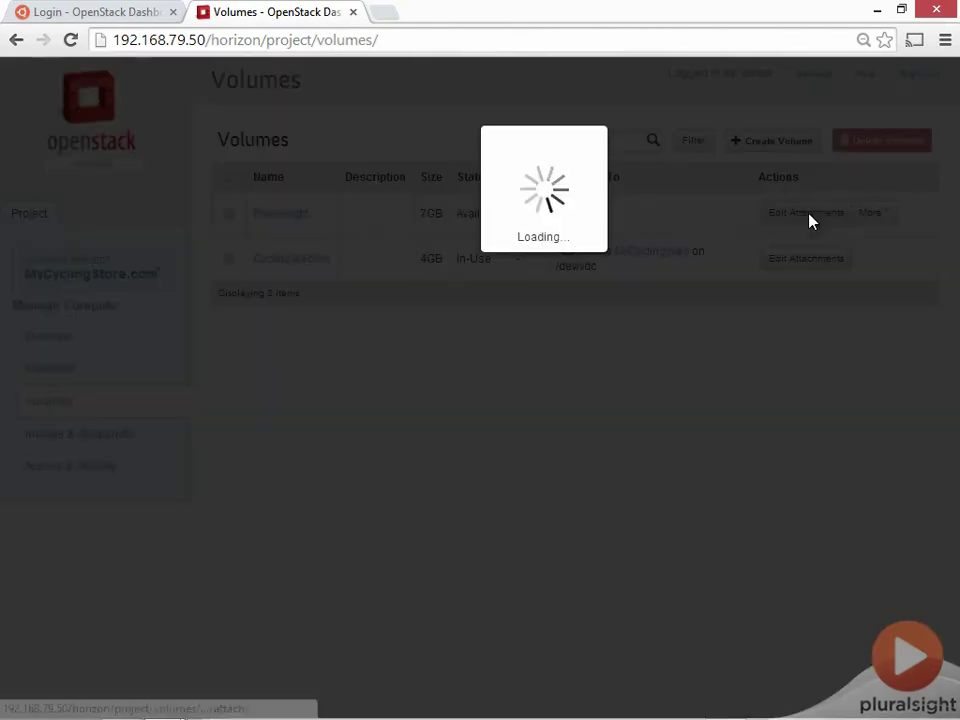
pyautogui.click(507, 424)
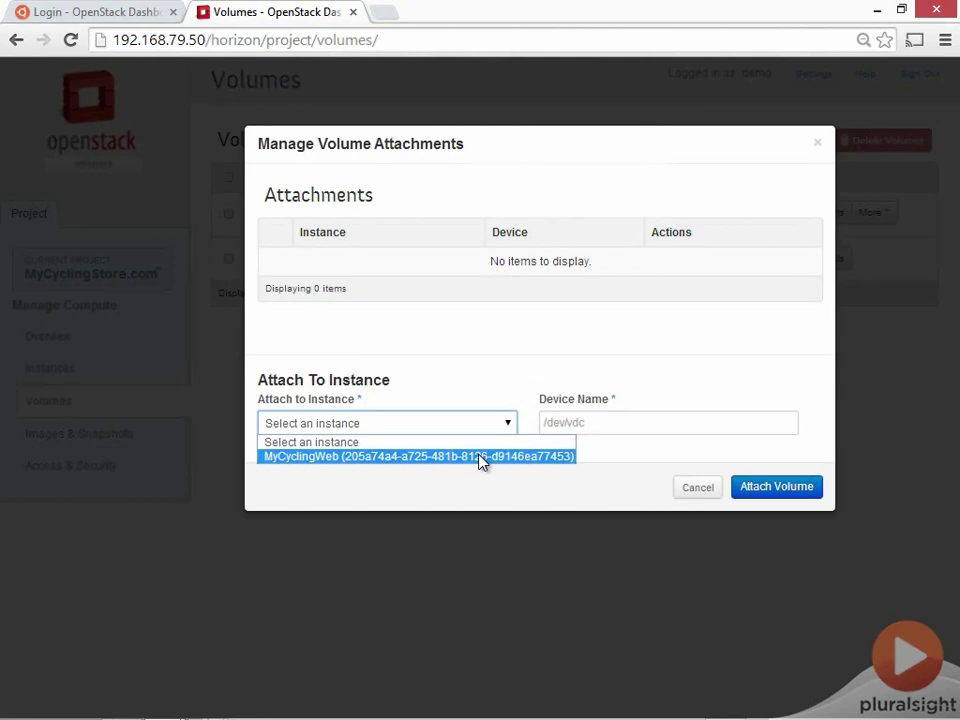
pyautogui.click(481, 457)
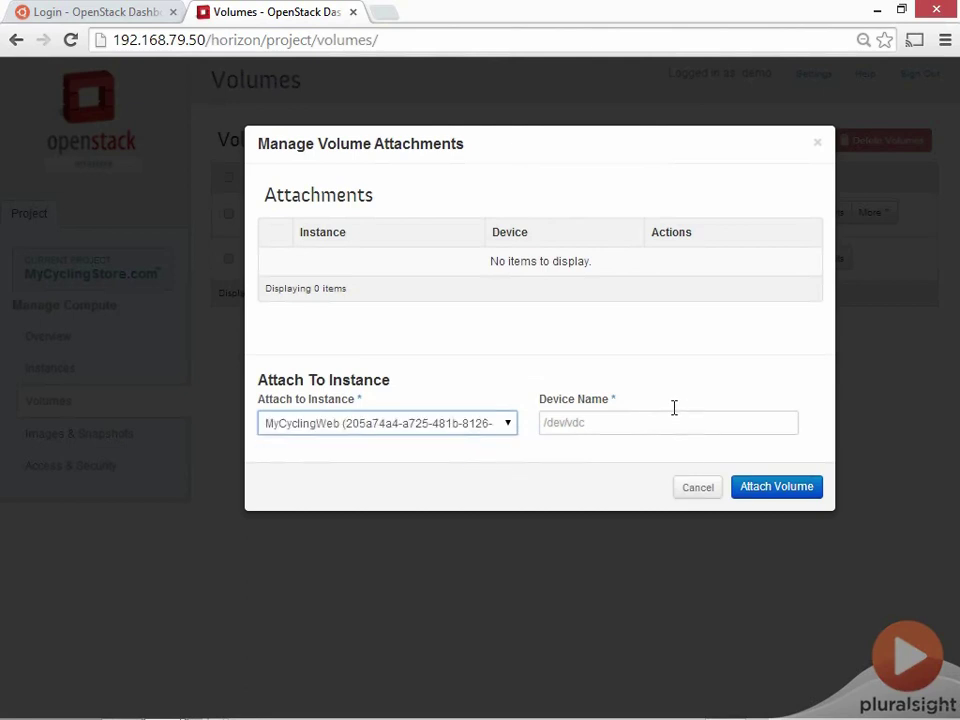
pyautogui.click(640, 427)
pyautogui.write('/dev/vdd')
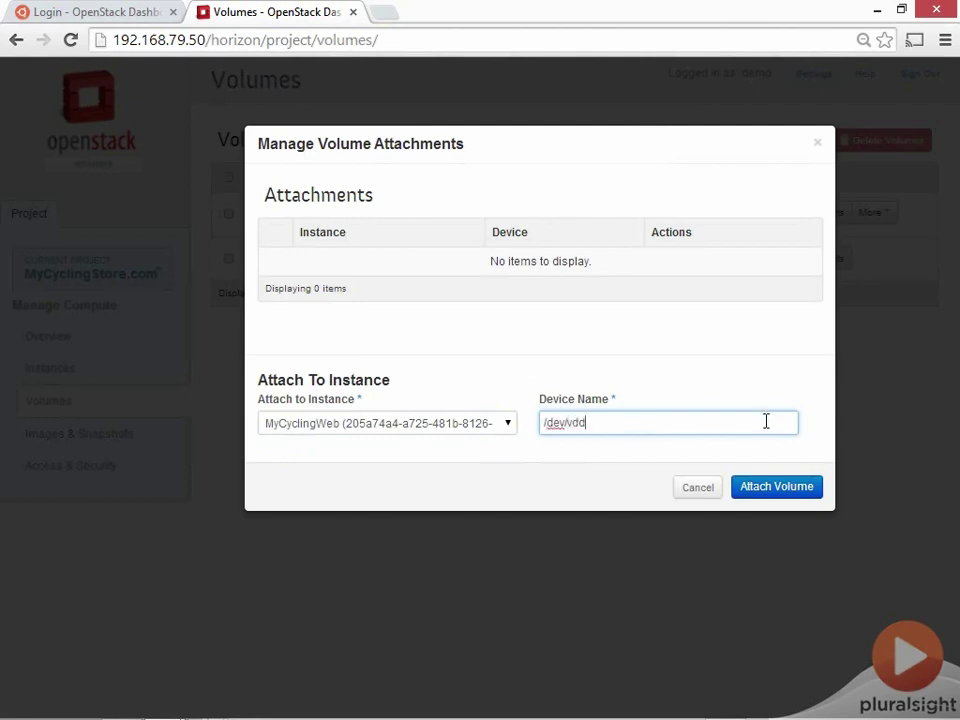
pyautogui.click(777, 489)
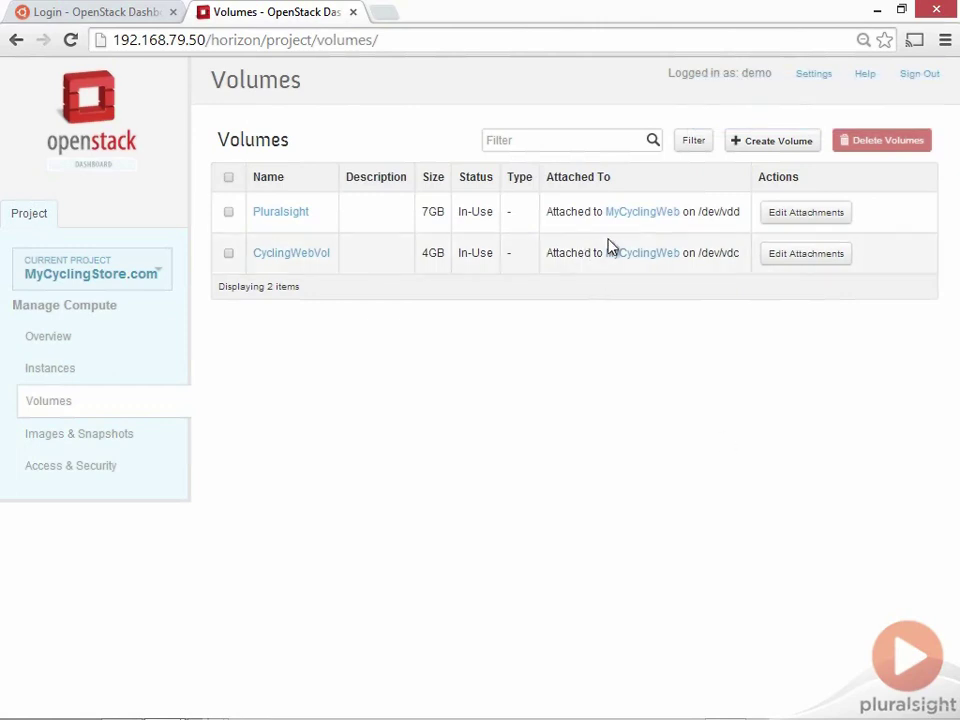
pyautogui.click(627, 214)
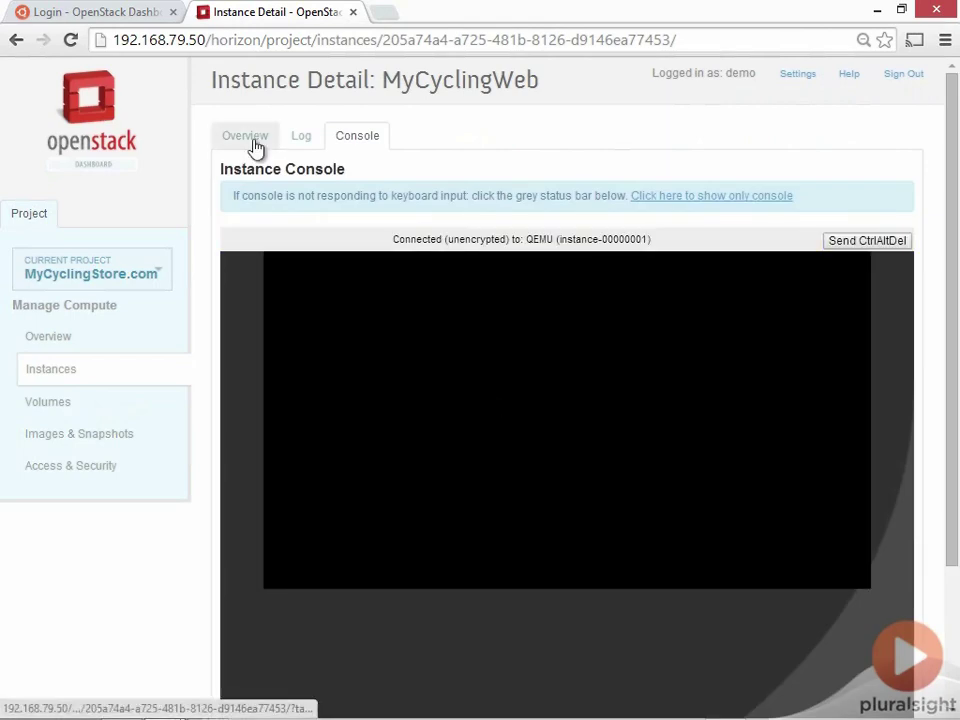
# Check MyCyclingWeb's Overview for both attached volumes, then go to Images & Snapshots
pyautogui.click(250, 140)
pyautogui.scroll(-3, 528, 477)
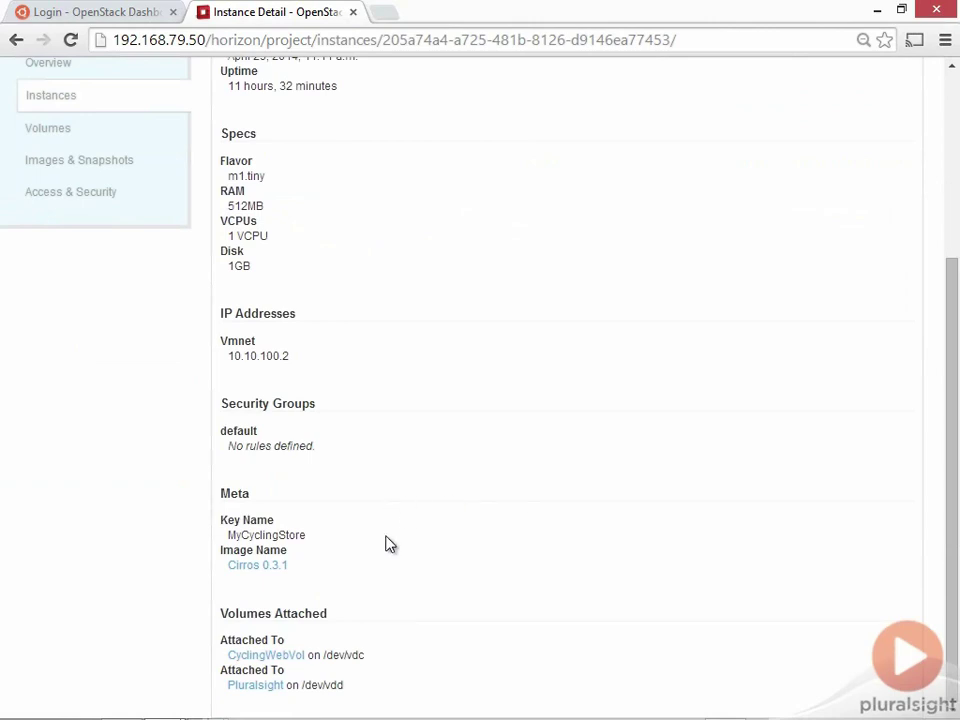
pyautogui.scroll(3, 356, 289)
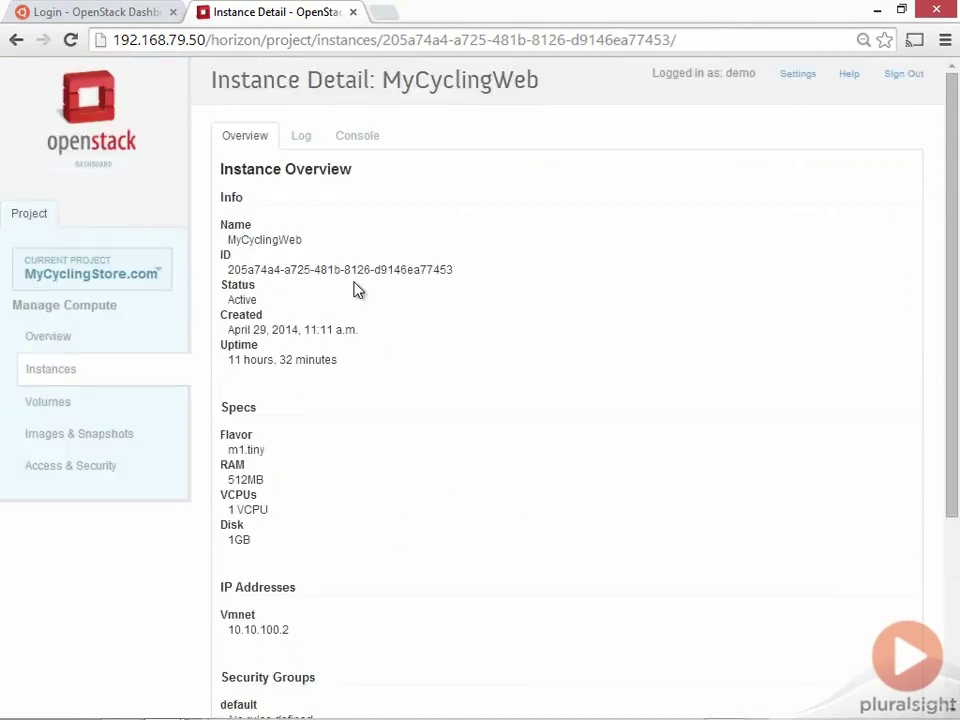
pyautogui.click(33, 403)
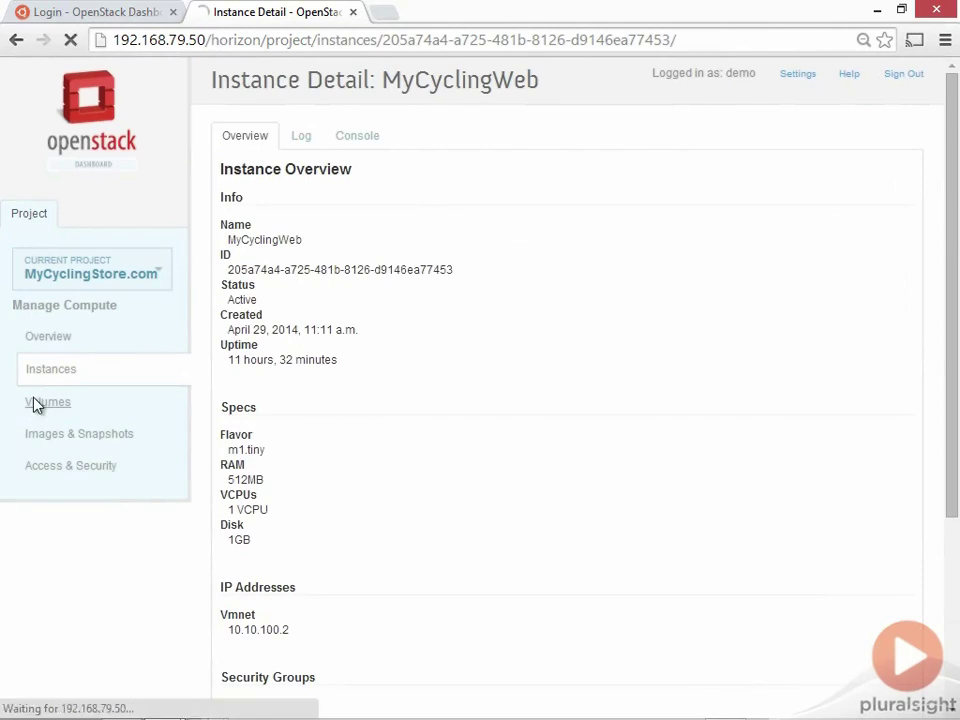
pyautogui.click(90, 440)
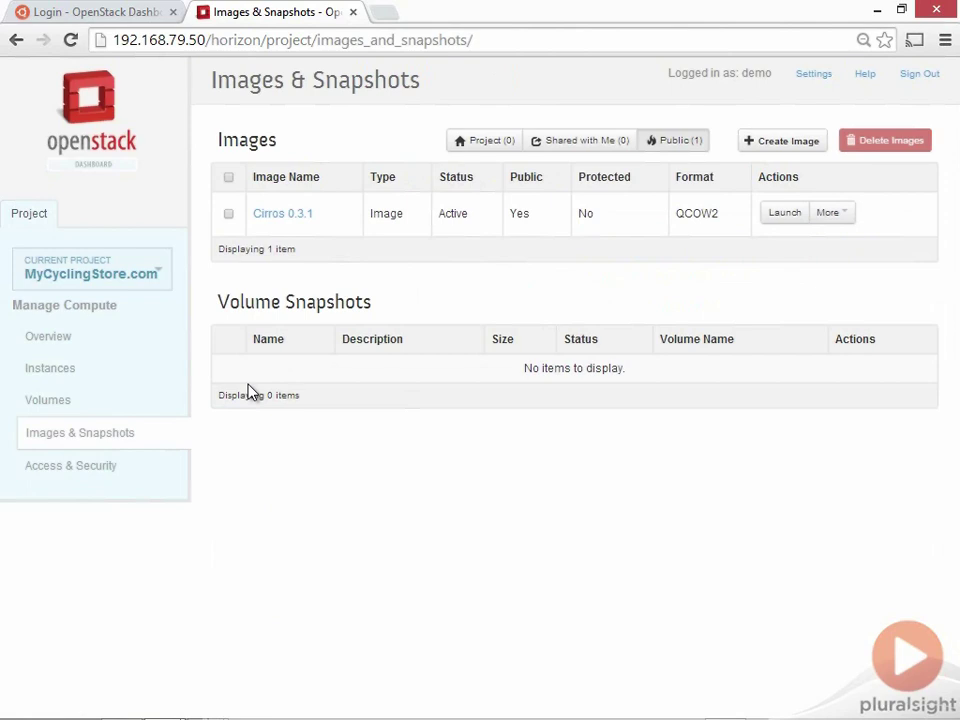
# Tour the Access & Security page's security groups, Keypairs, Floating IPs and API Access tabs
pyautogui.click(99, 468)
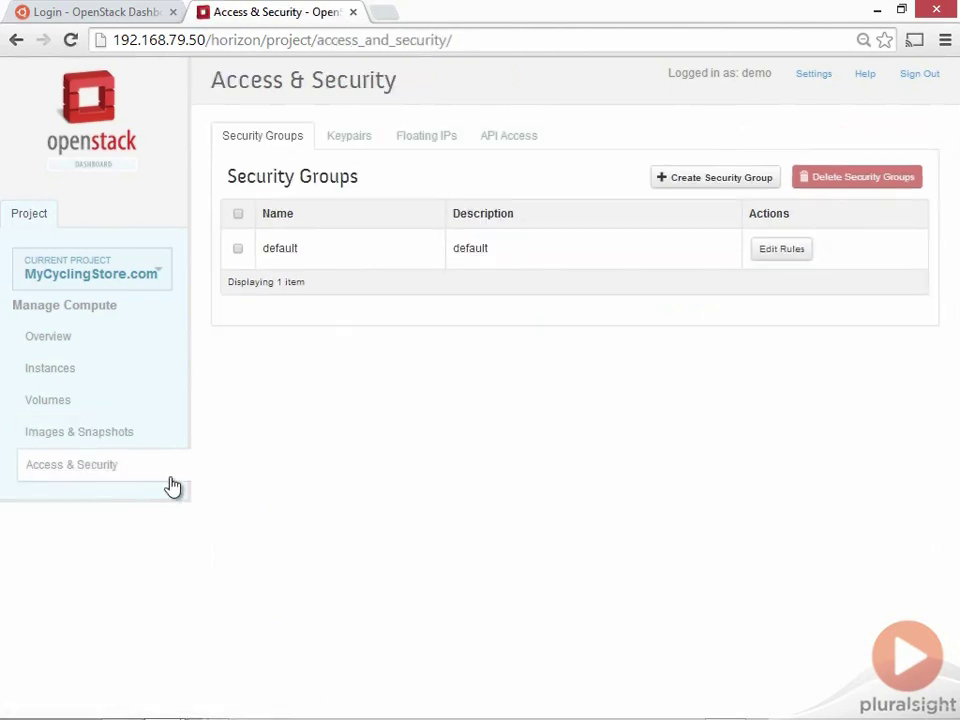
pyautogui.click(342, 146)
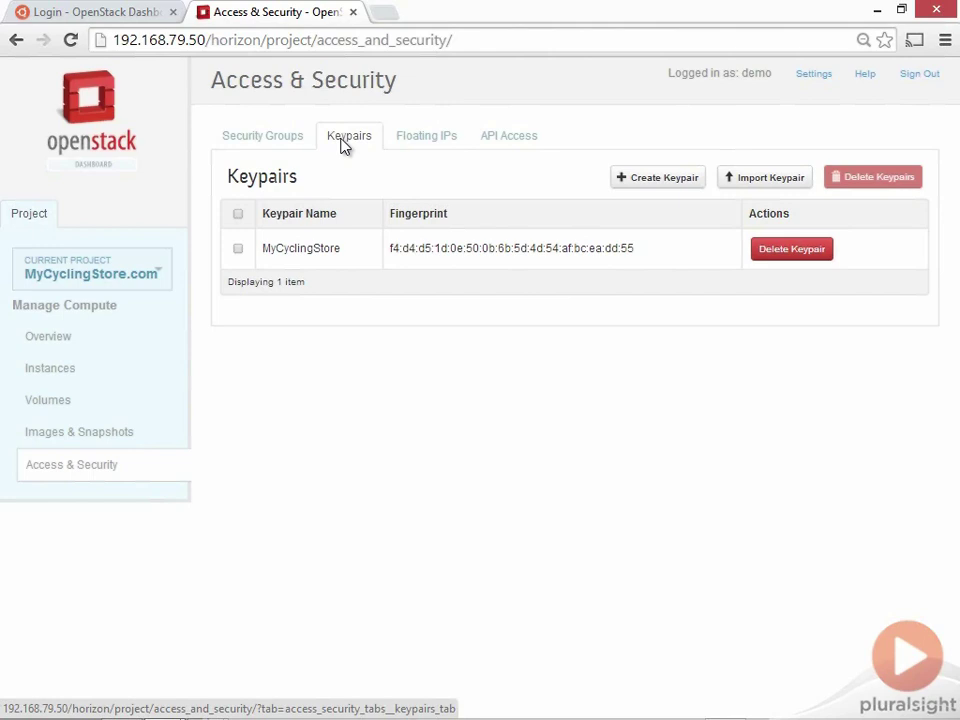
pyautogui.click(405, 147)
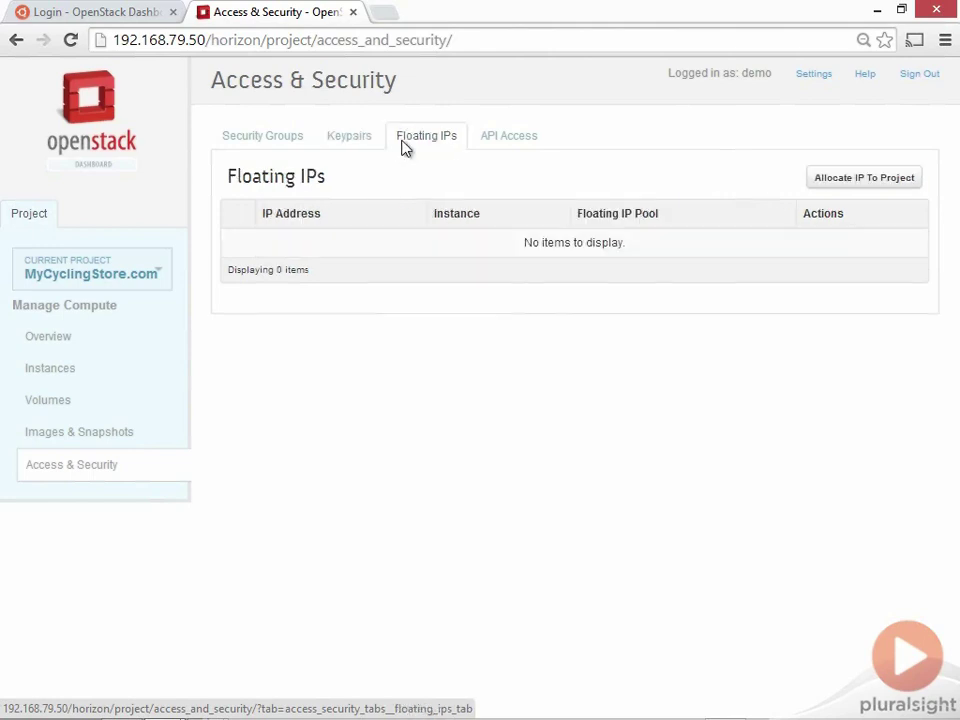
pyautogui.click(516, 147)
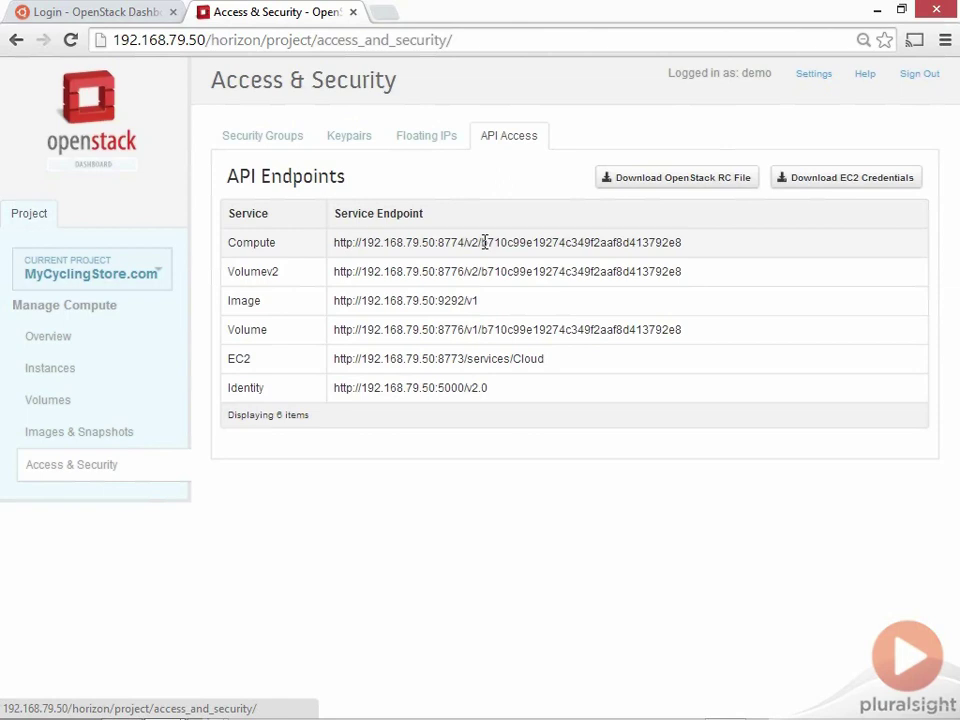
# Highlight the Compute endpoint URL and its project id, then return to the project Overview
pyautogui.moveTo(481, 242); pyautogui.dragTo(685, 243)
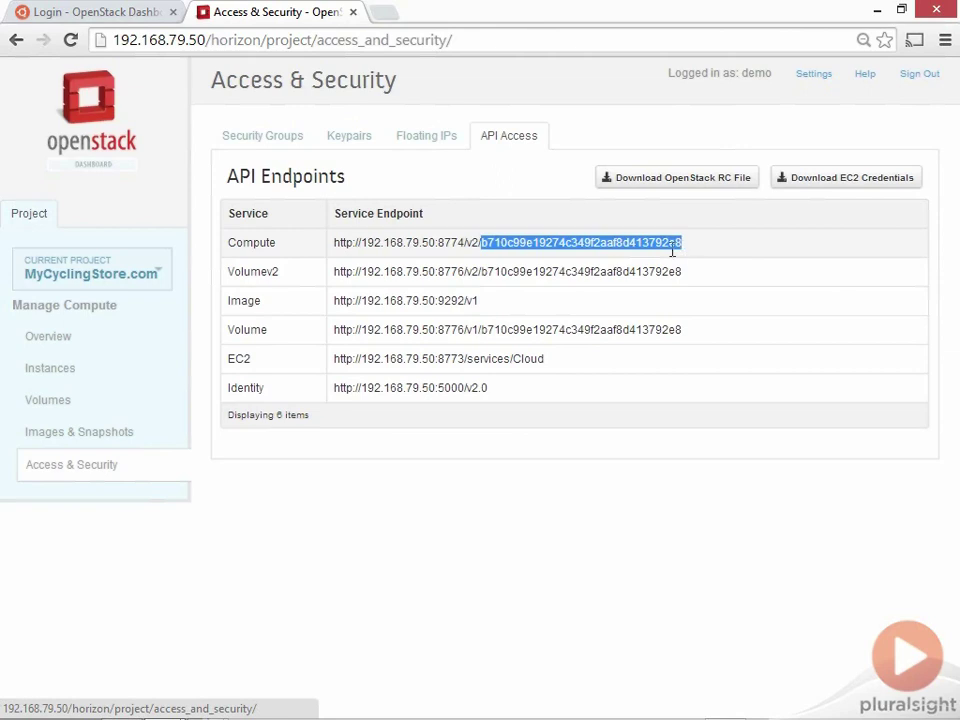
pyautogui.click(580, 294)
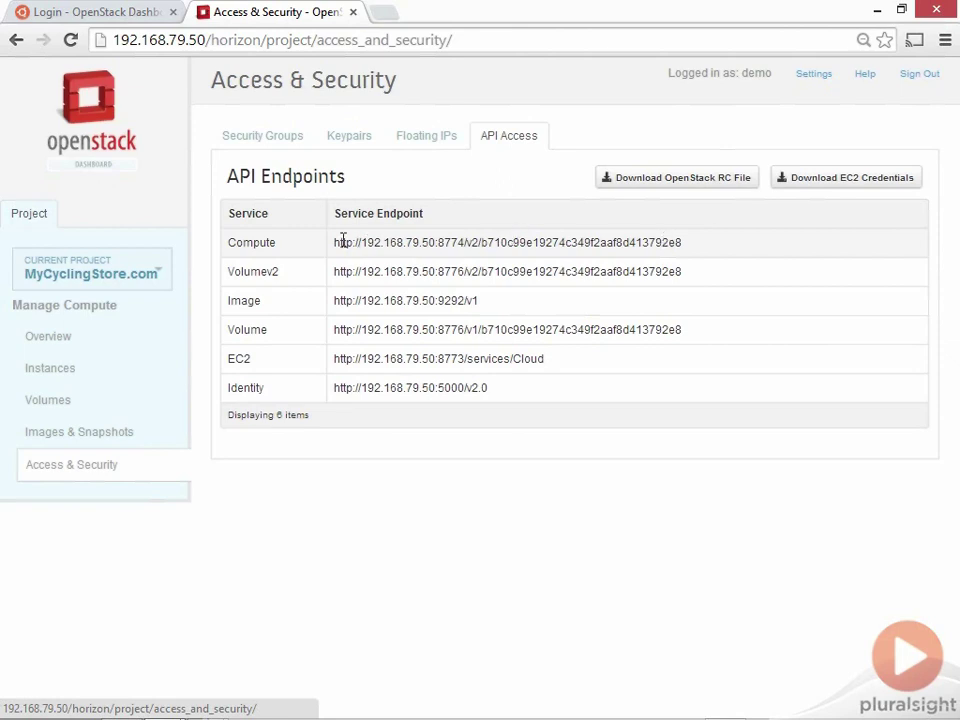
pyautogui.moveTo(333, 242); pyautogui.dragTo(693, 240)
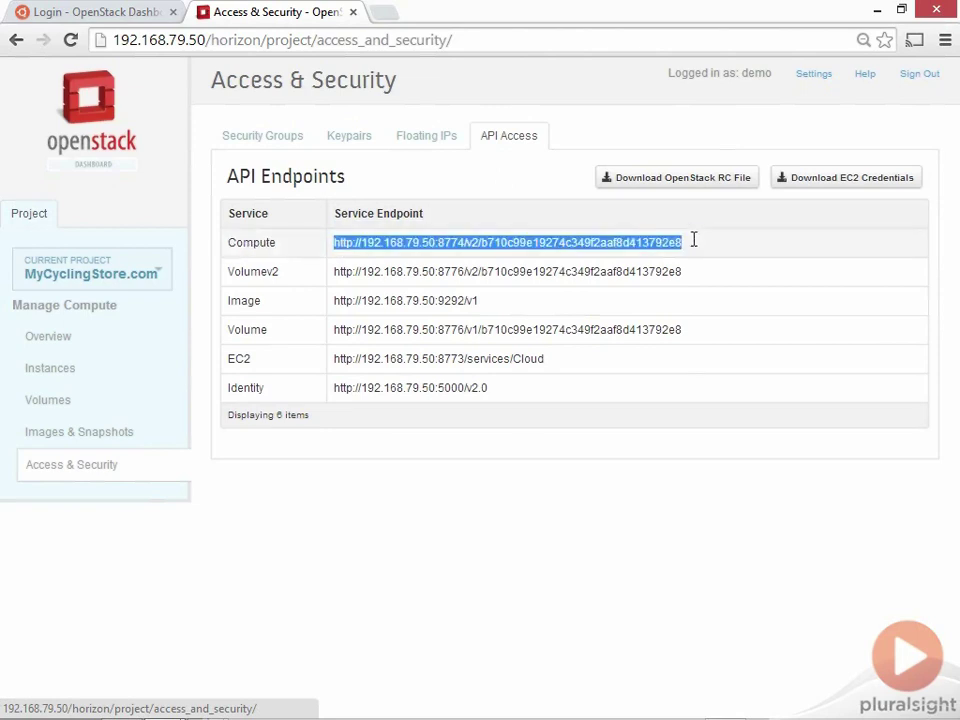
pyautogui.click(653, 271)
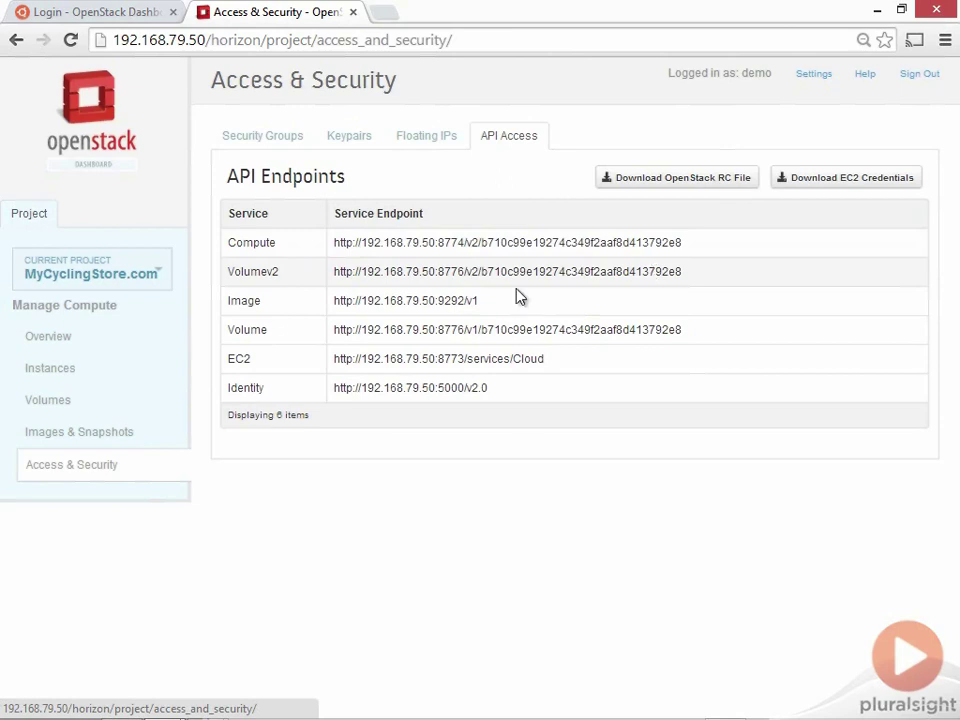
pyautogui.click(42, 342)
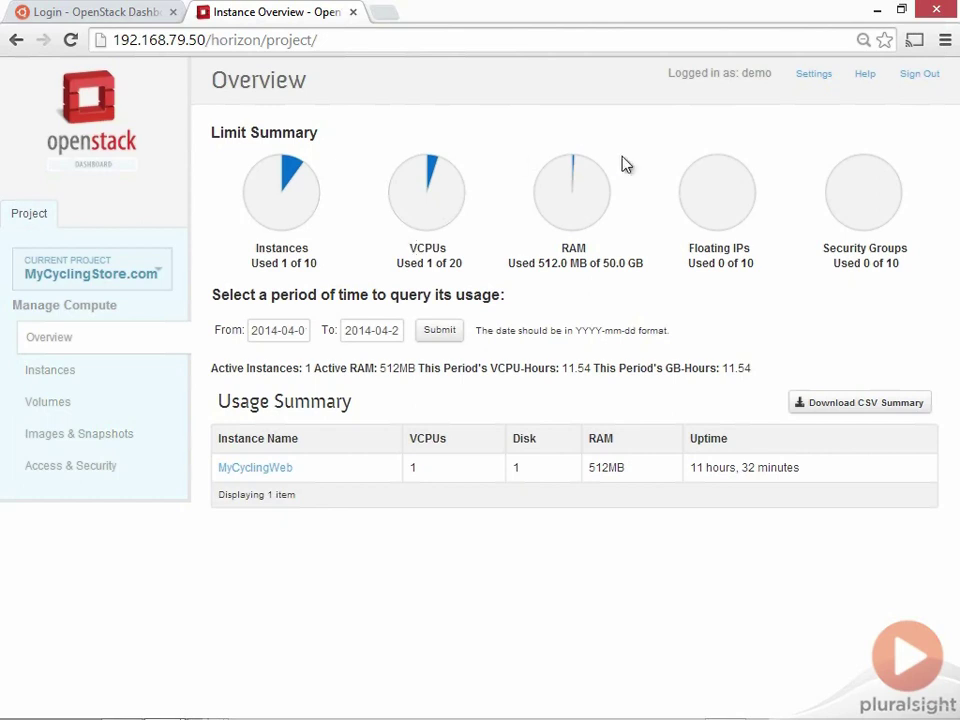
# Sign out of the first dashboard and log in to the Ubuntu OpenStack Dashboard with the account's user name and password
pyautogui.click(920, 76)
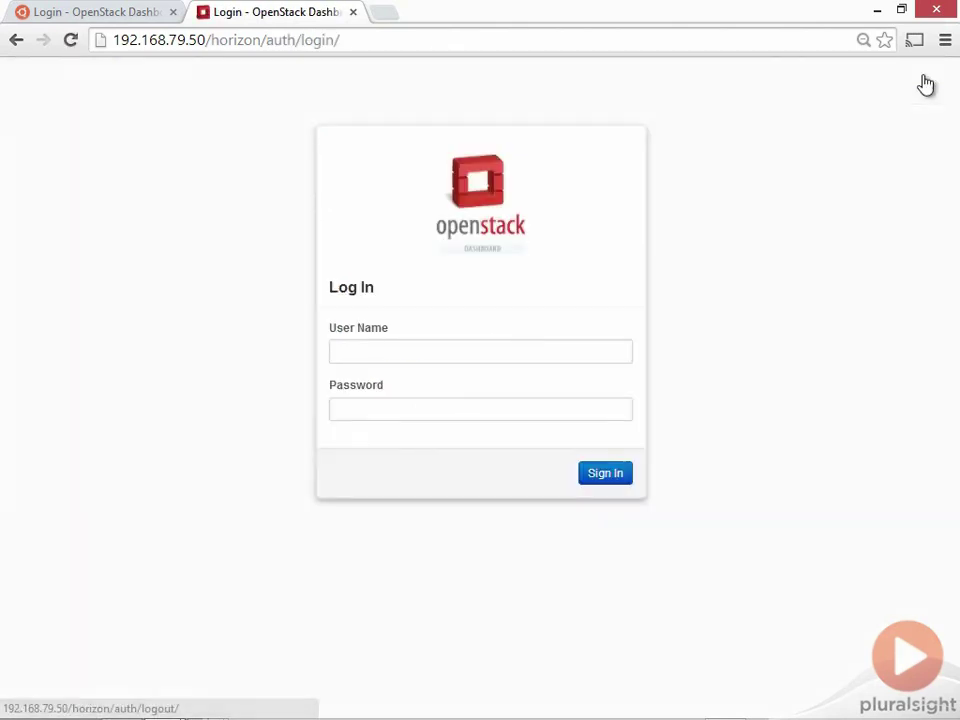
pyautogui.click(78, 13)
pyautogui.click(407, 318)
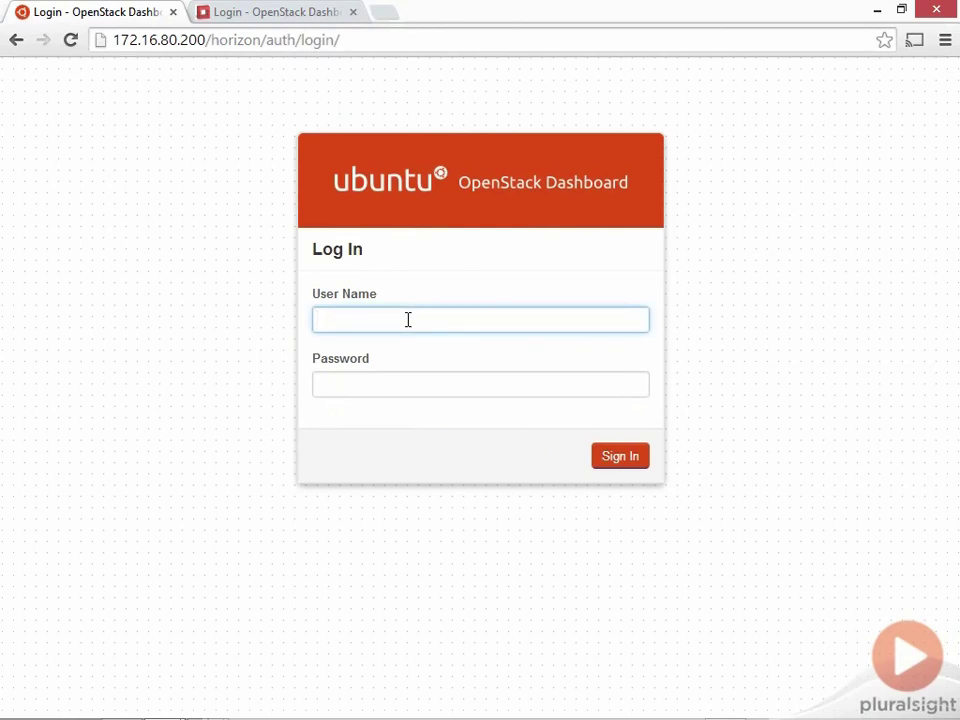
pyautogui.write('d')
pyautogui.press('BackSpace')
pyautogui.write('demo')
pyautogui.press('Tab')
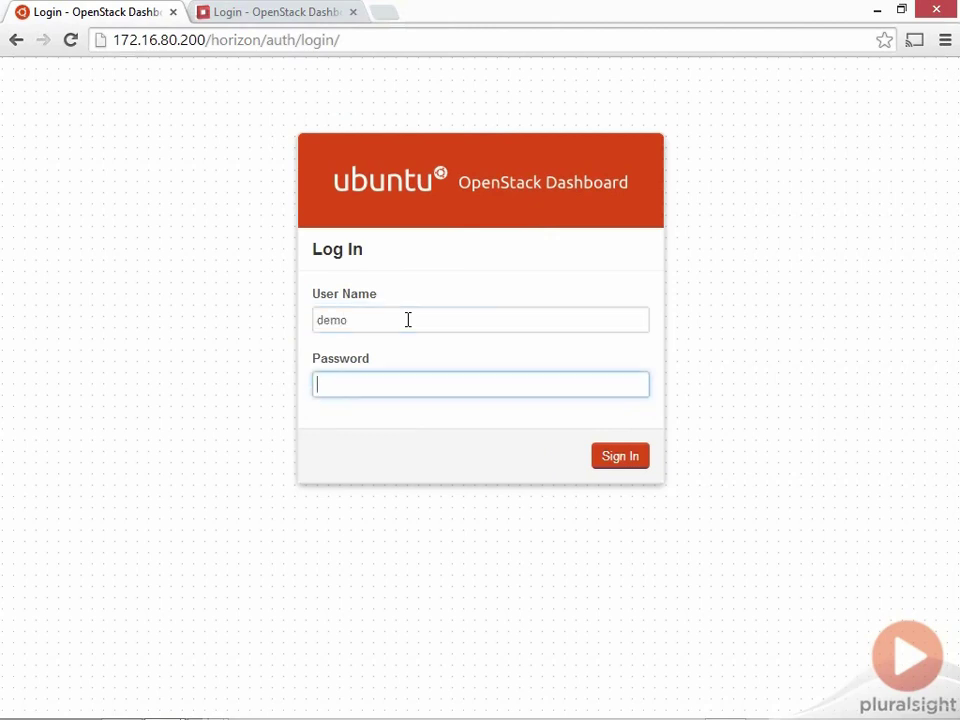
pyautogui.write('demo12345')
pyautogui.press('Return')
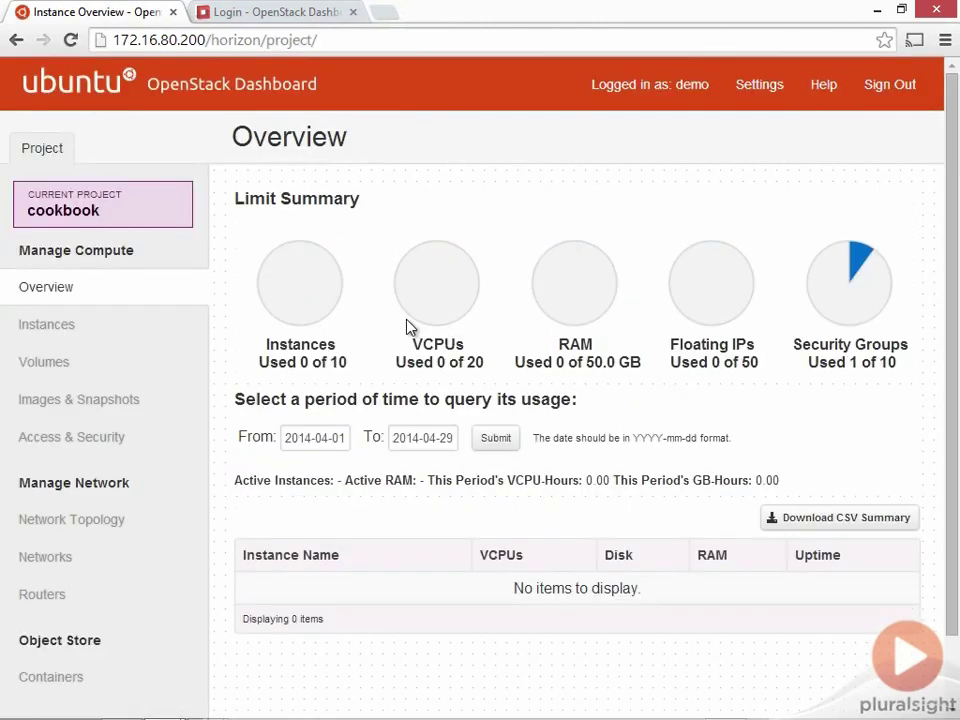
# View the cookbook network topology and the public network's details, then go to the empty Routers list
pyautogui.scroll(-1, 386, 284)
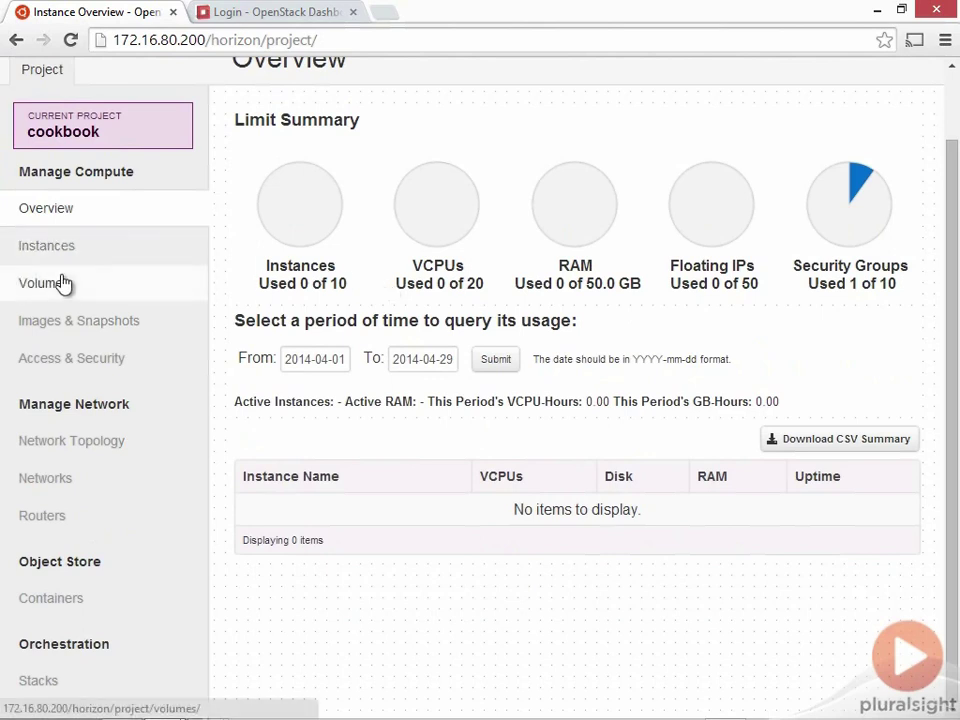
pyautogui.click(52, 449)
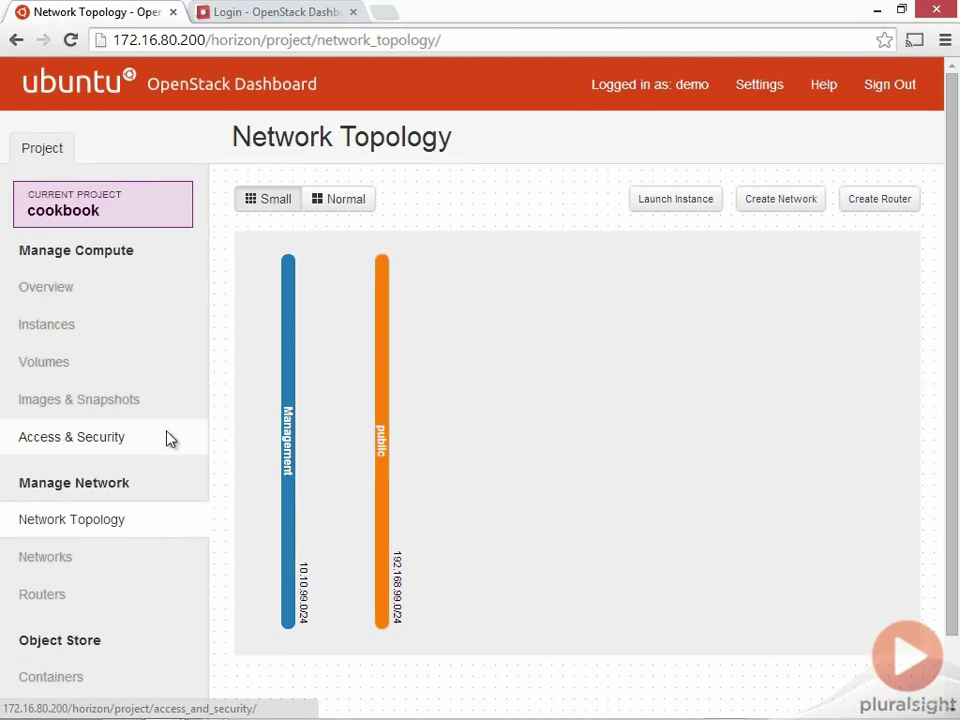
pyautogui.click(382, 443)
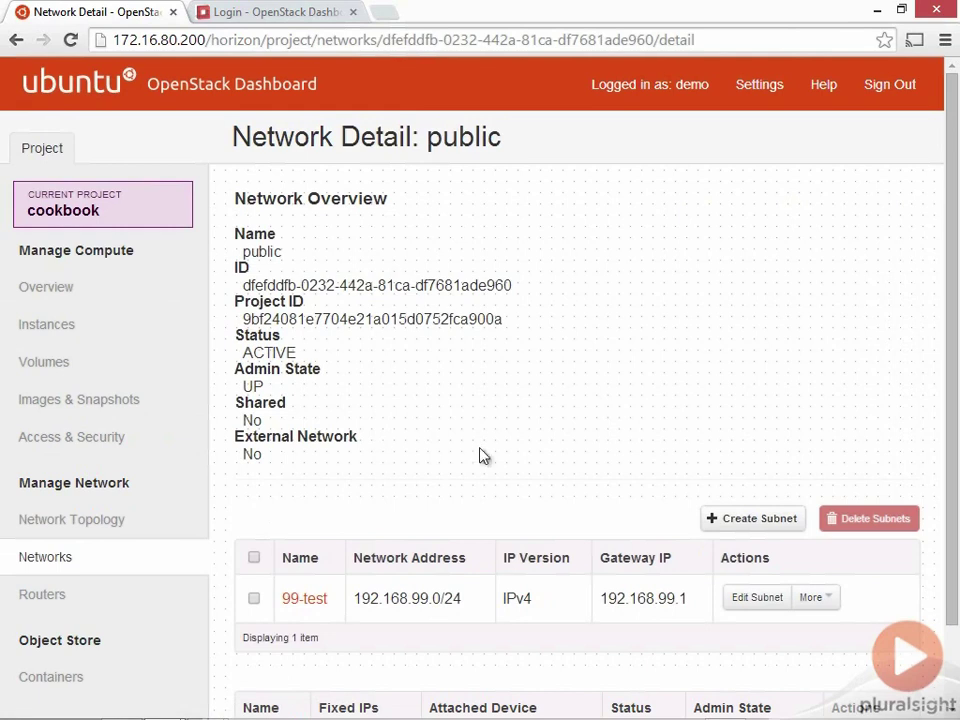
pyautogui.click(42, 597)
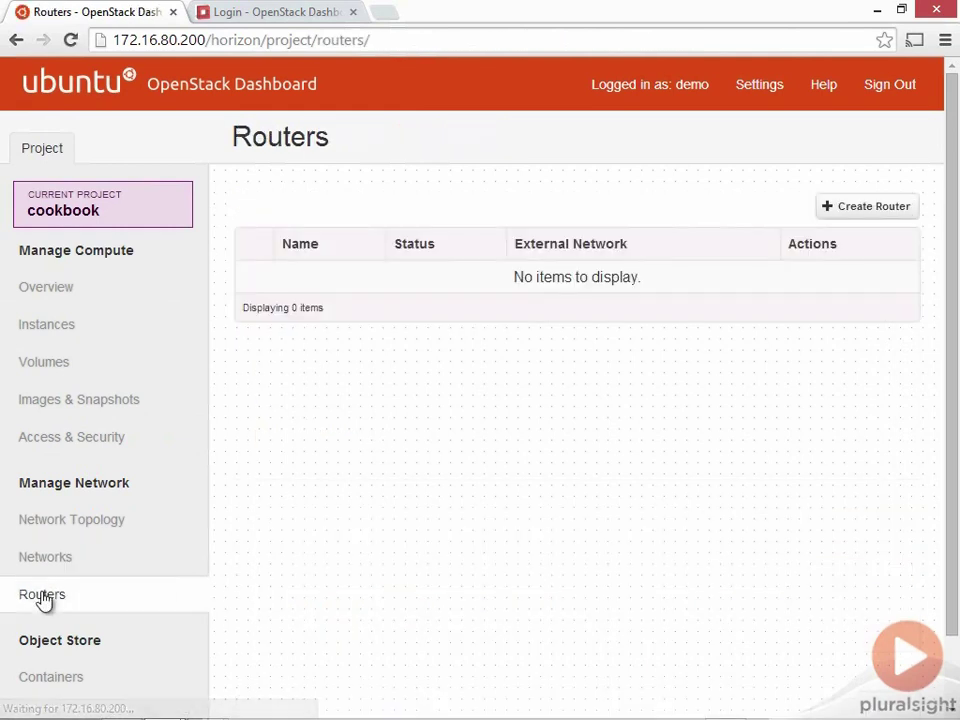
# Create a new router named 'public'
pyautogui.click(870, 210)
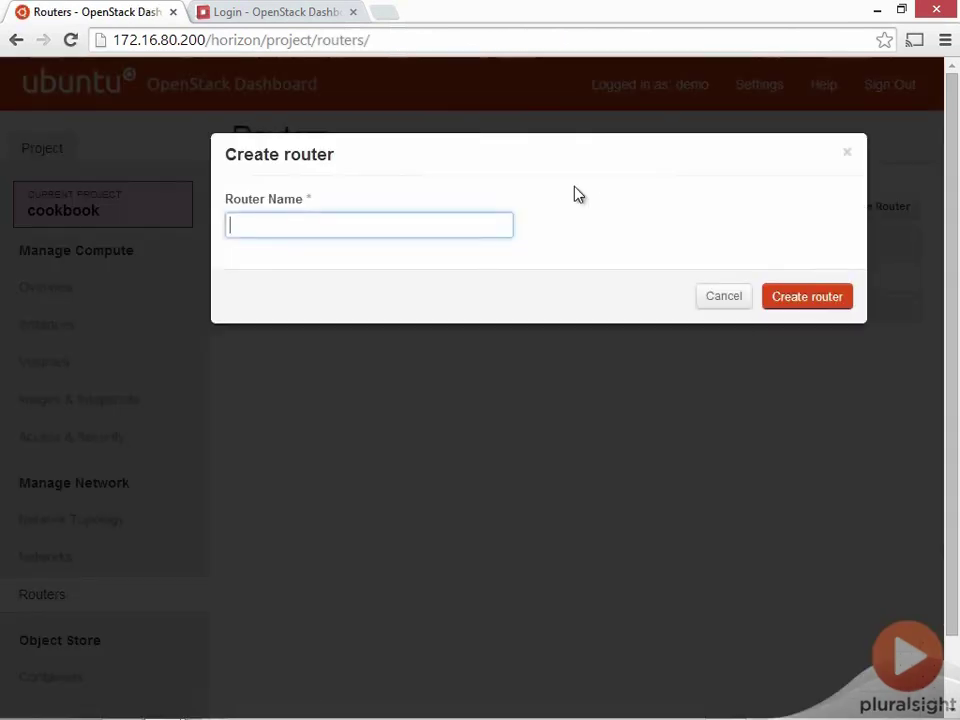
pyautogui.write('pul')
pyautogui.write('lic')
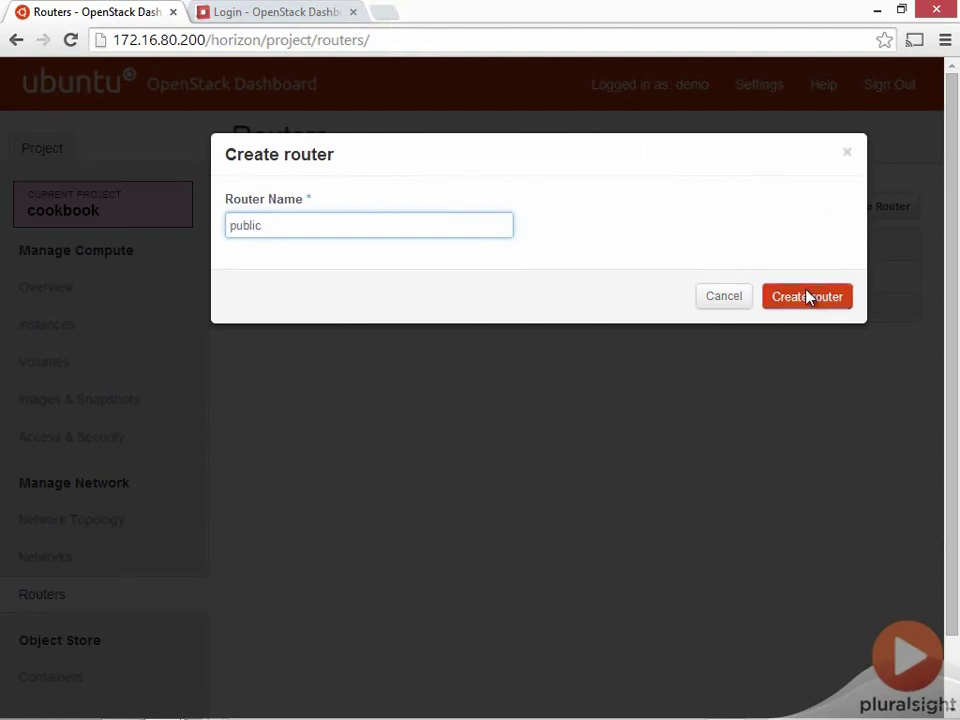
pyautogui.click(807, 296)
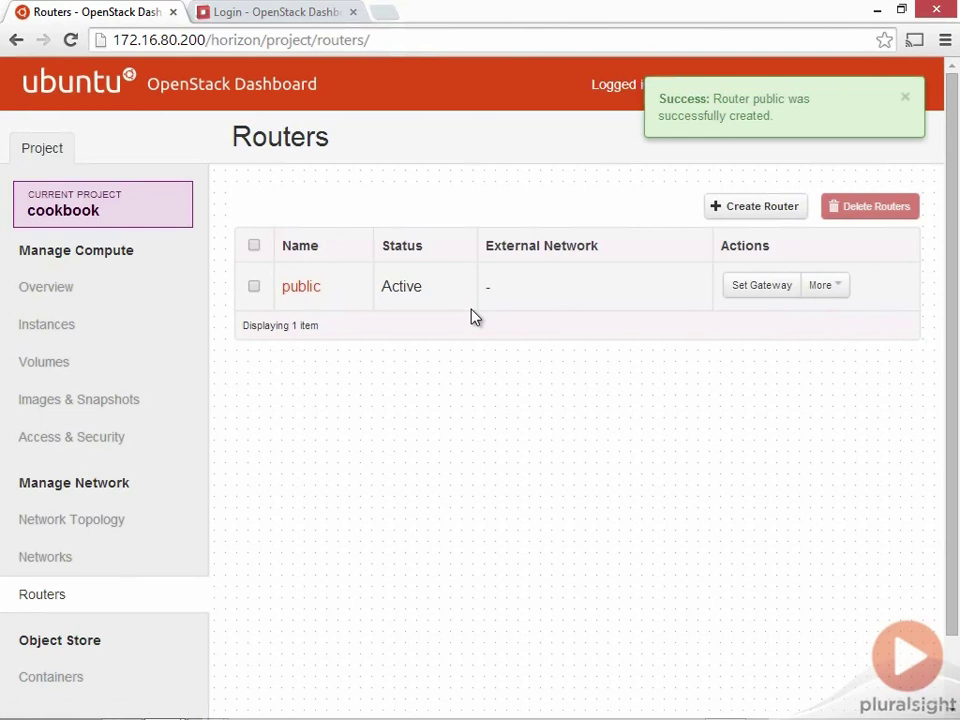
# Look at the public router's external network gateway options and cancel without setting a gateway
pyautogui.click(757, 287)
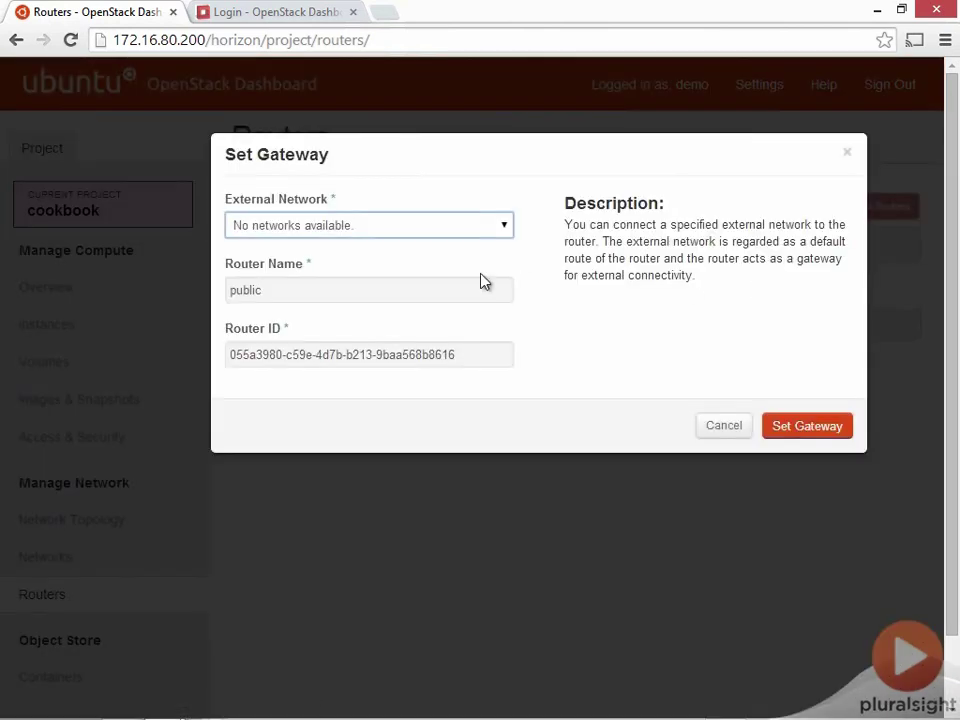
pyautogui.click(356, 229)
pyautogui.click(354, 227)
pyautogui.click(716, 434)
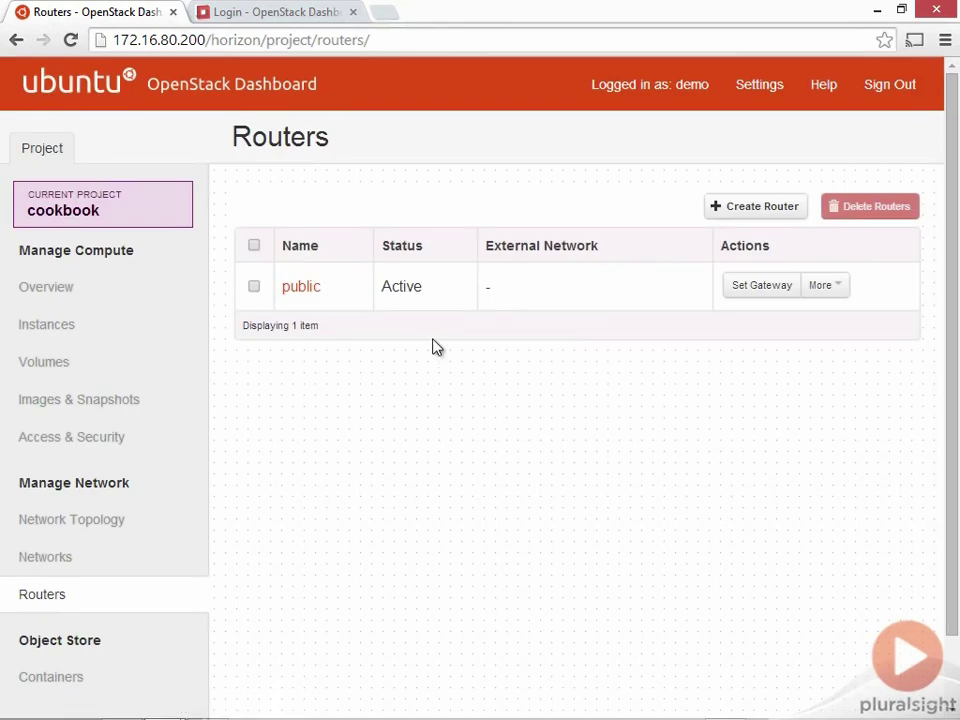
pyautogui.click(41, 558)
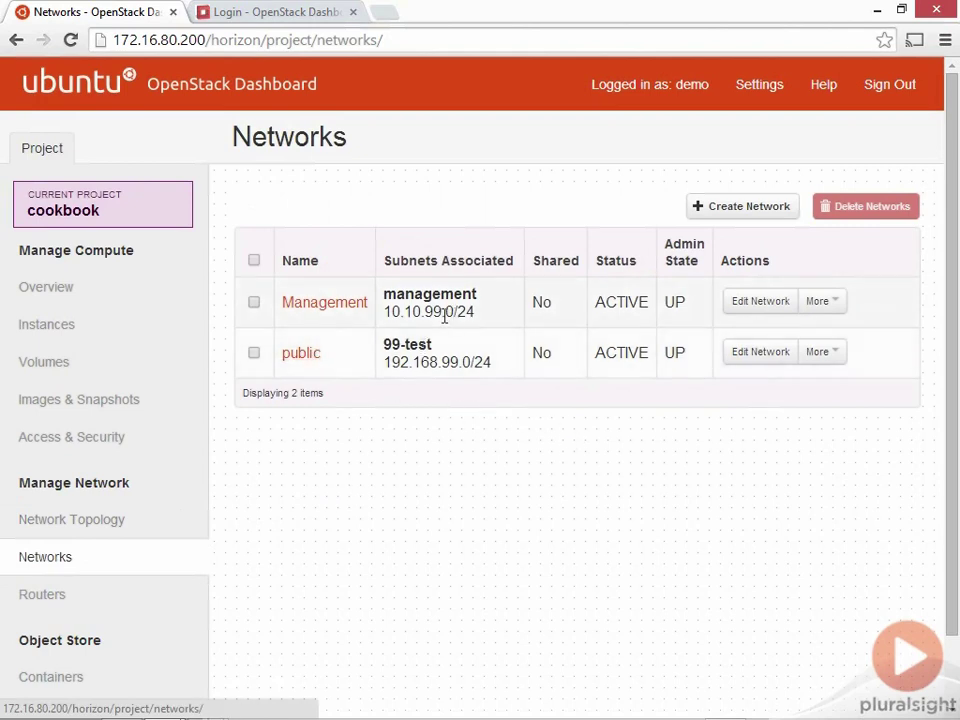
# Open the Management network details, highlight its ID and Project ID values, then sign out
pyautogui.click(343, 313)
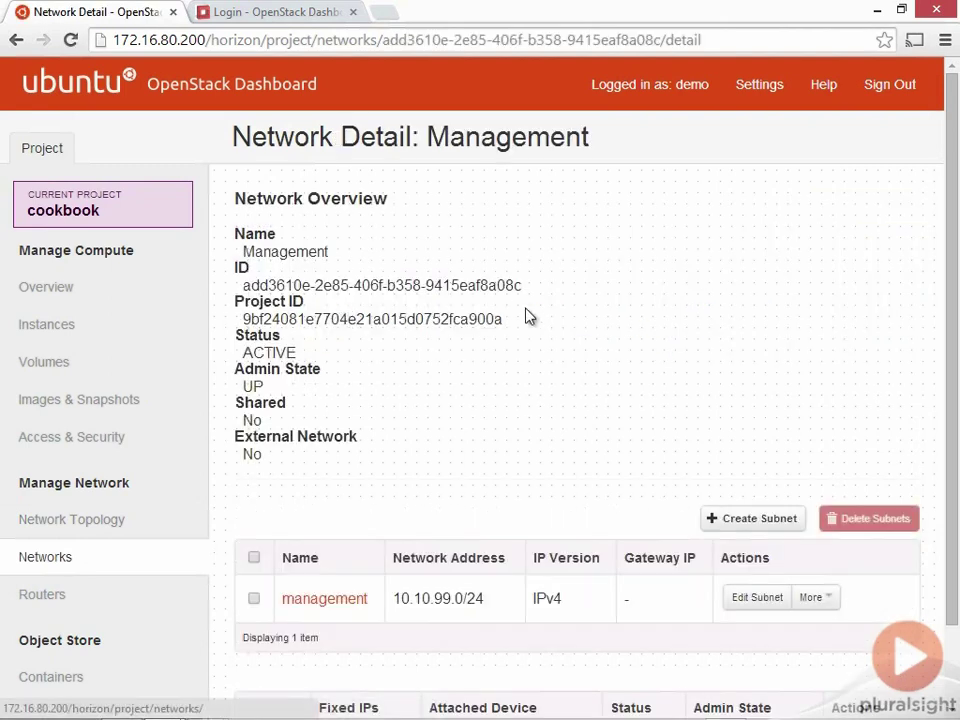
pyautogui.moveTo(238, 286); pyautogui.dragTo(531, 298)
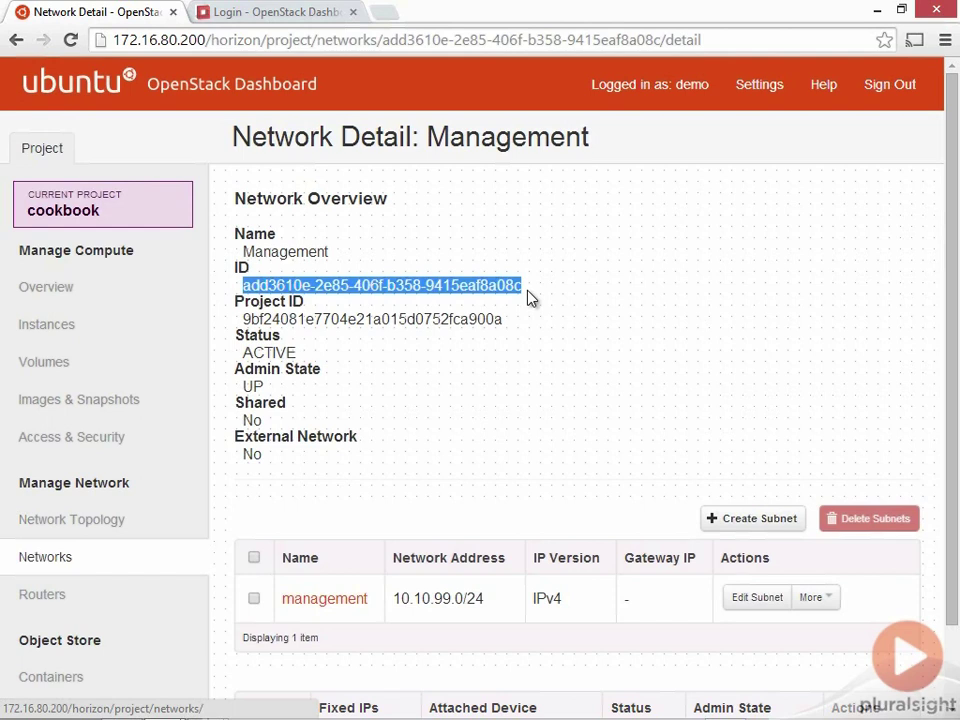
pyautogui.click(376, 319)
pyautogui.tripleClick(376, 319)
pyautogui.click(399, 386)
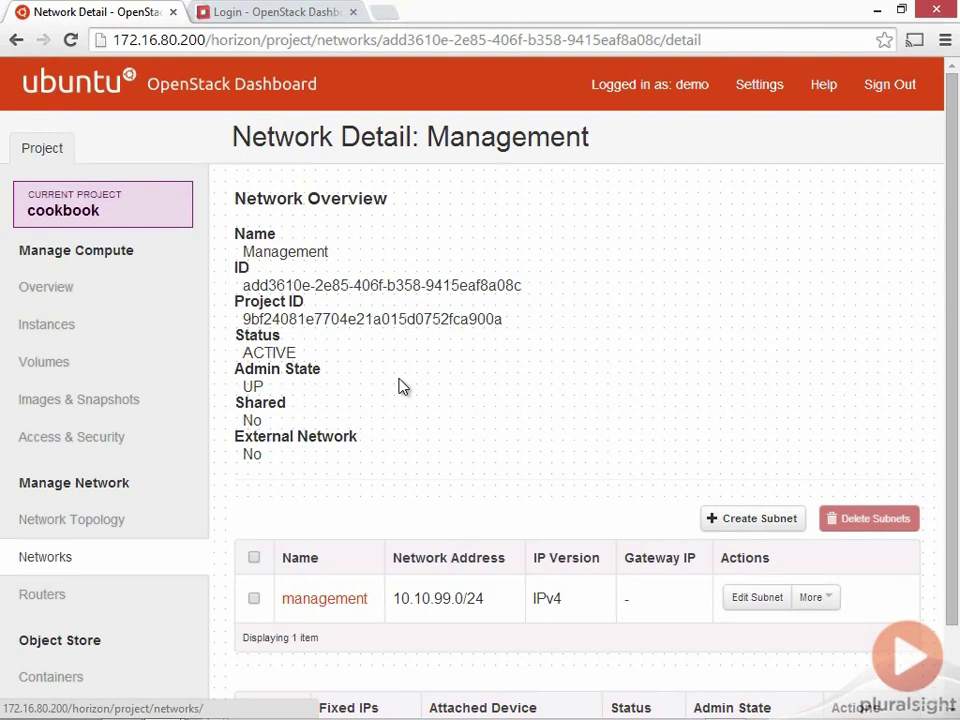
pyautogui.scroll(-2, 398, 386)
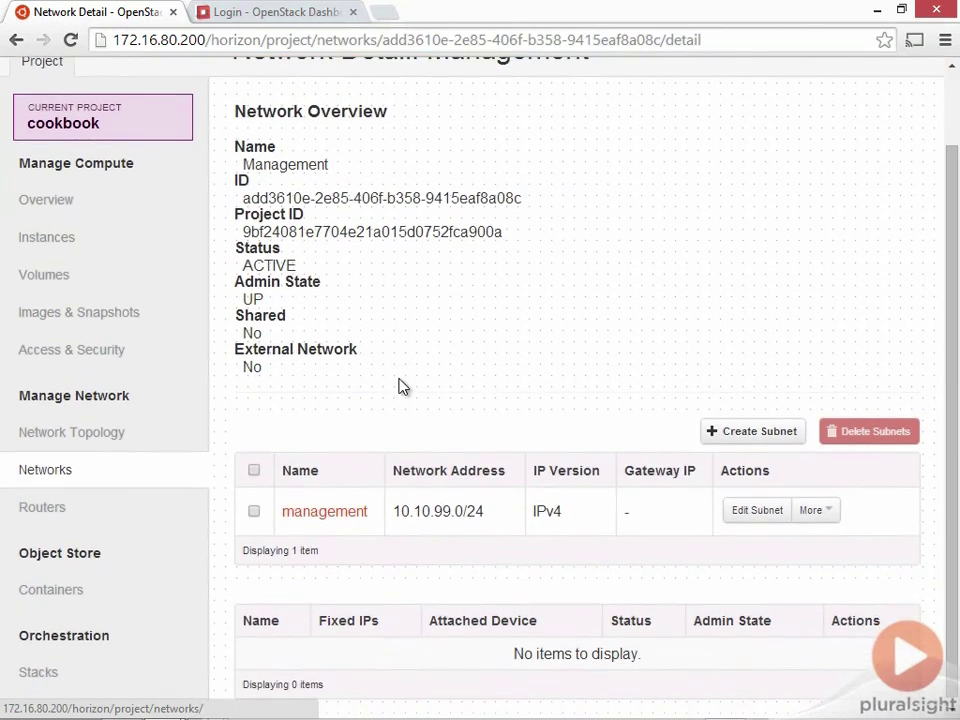
pyautogui.scroll(2, 398, 386)
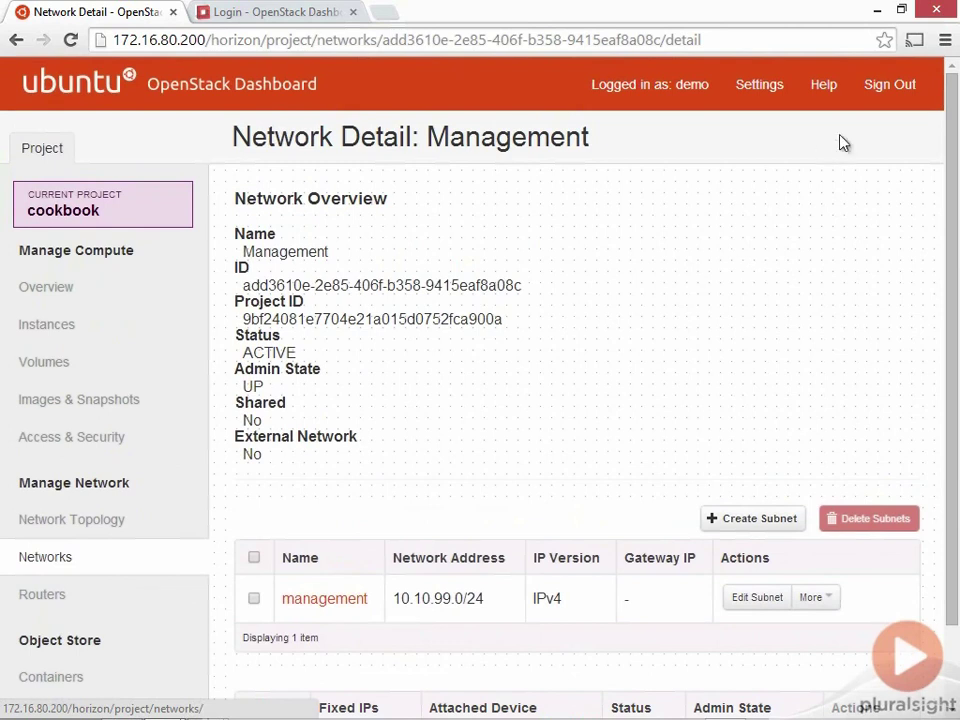
pyautogui.click(893, 86)
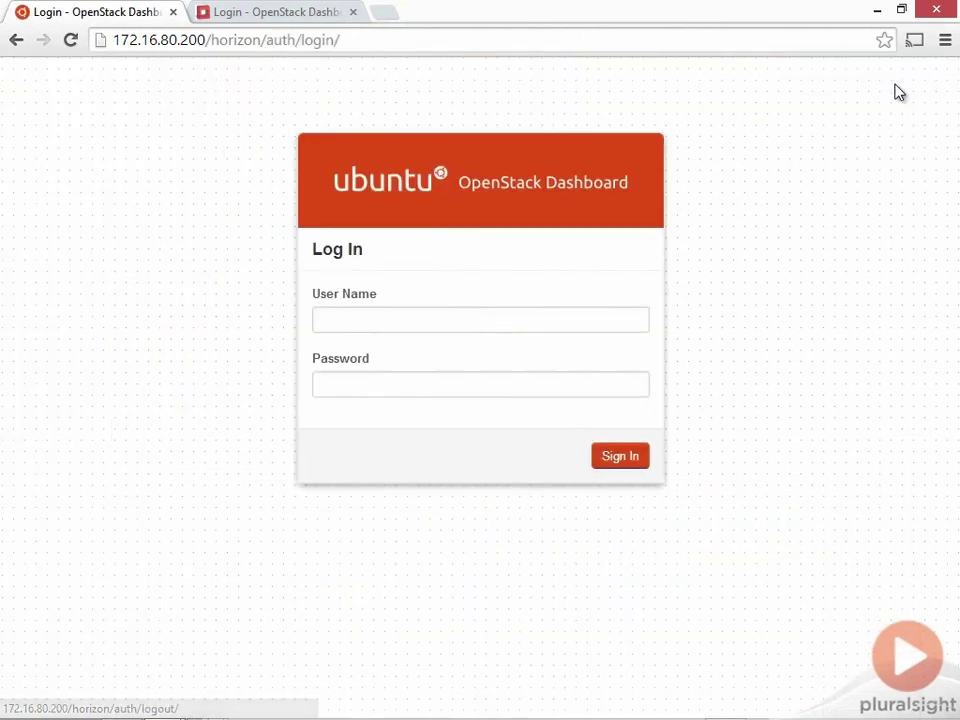